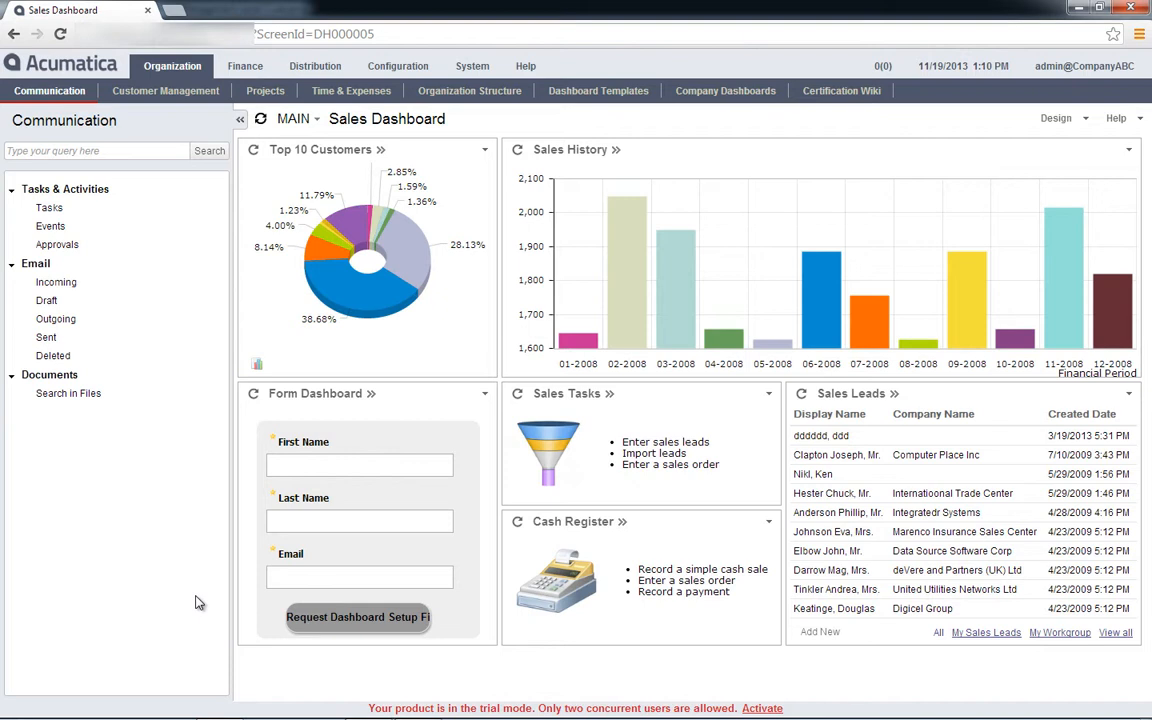
Open the Enable/Disable Features screen to check whether Contract Management is enabled
left_click(386, 70)
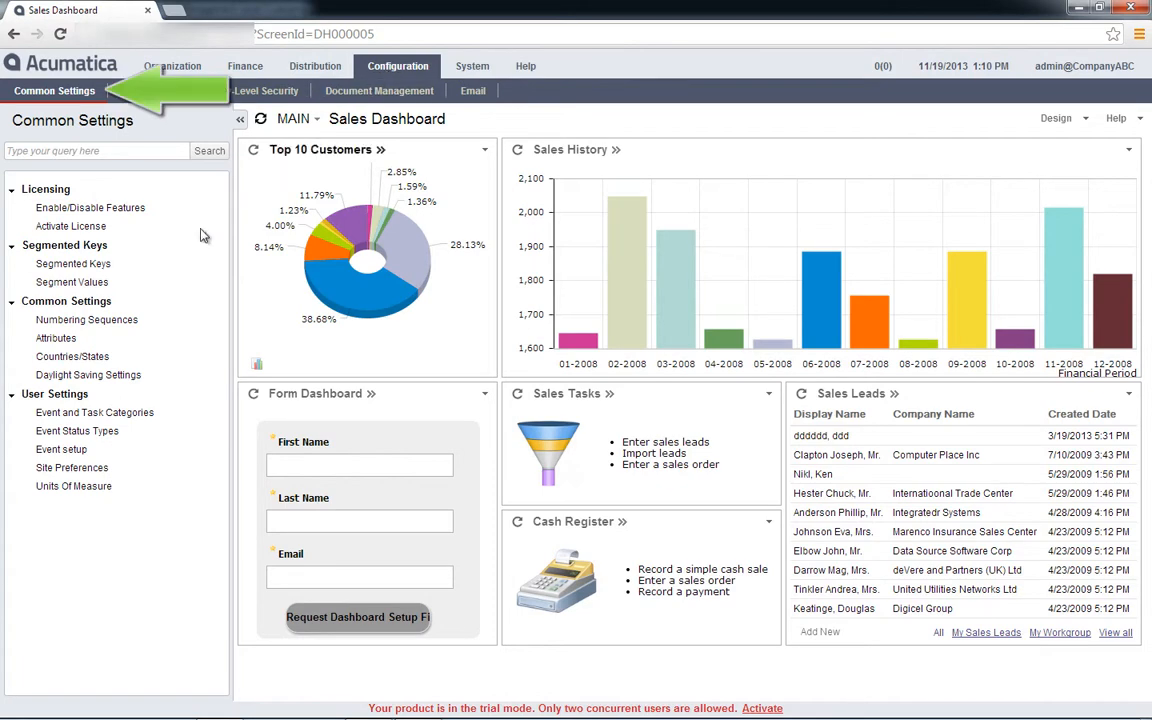
left_click(138, 212)
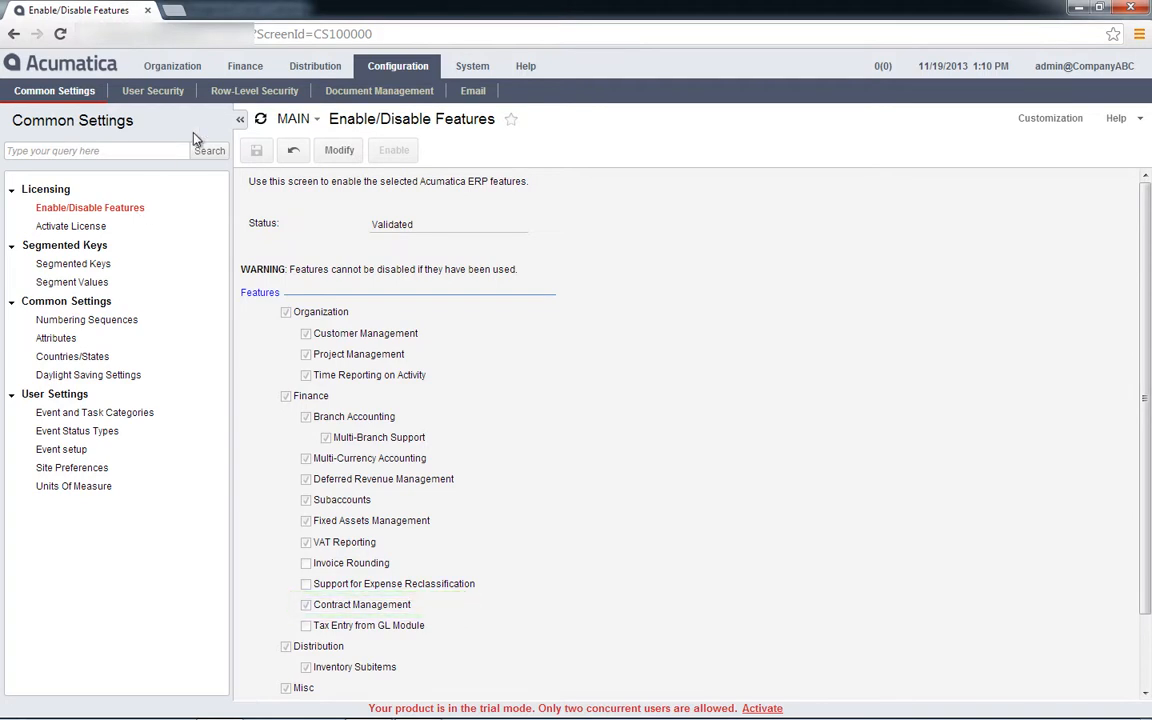
Open an active Acumatica Software Contract for Borders Books, Music & Cafe from the Accounts Receivable customer contracts
left_click(245, 67)
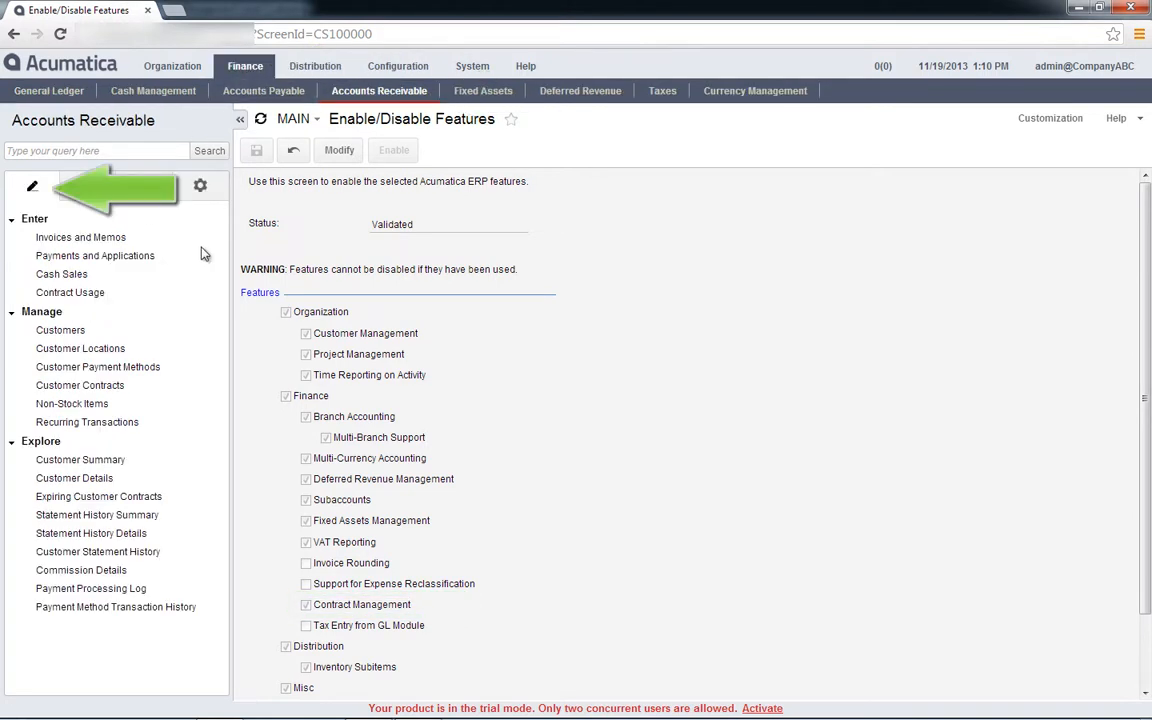
left_click(113, 388)
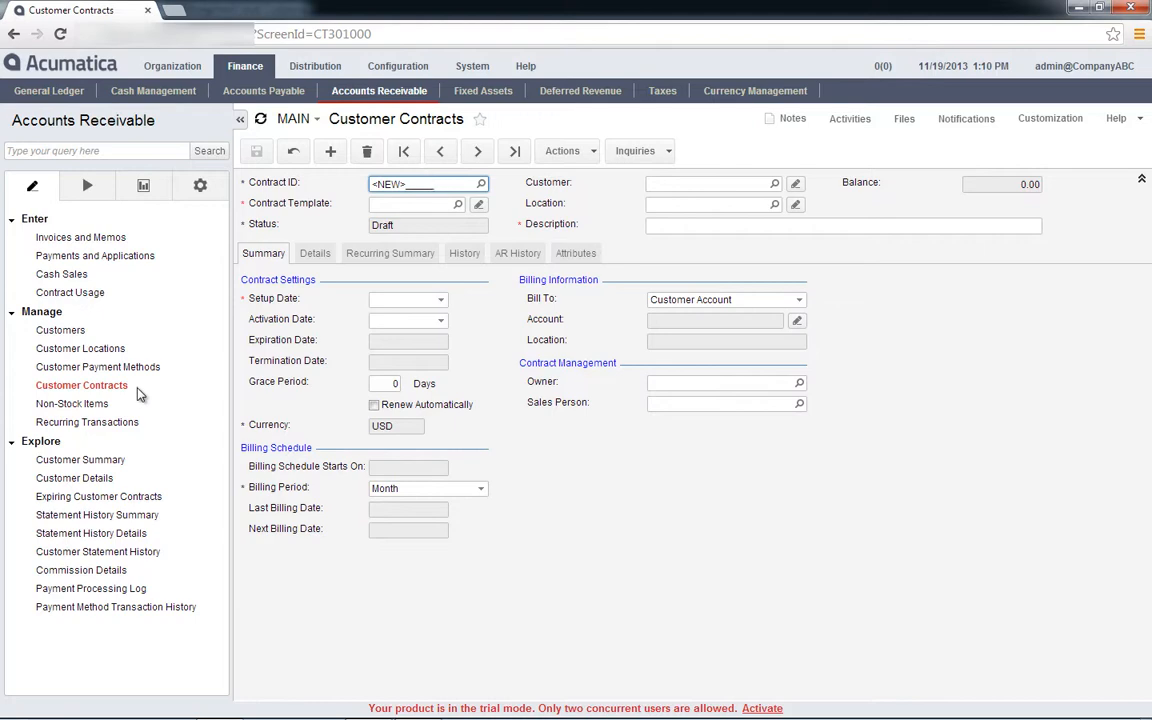
left_click(481, 184)
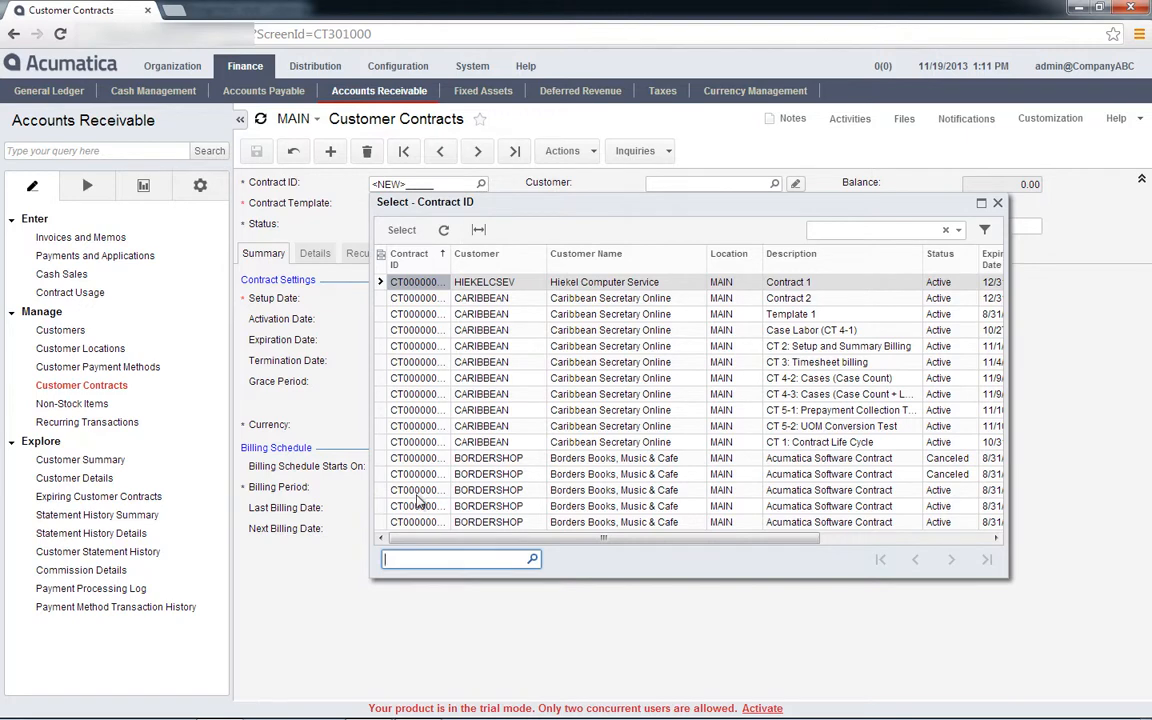
double_click(378, 458)
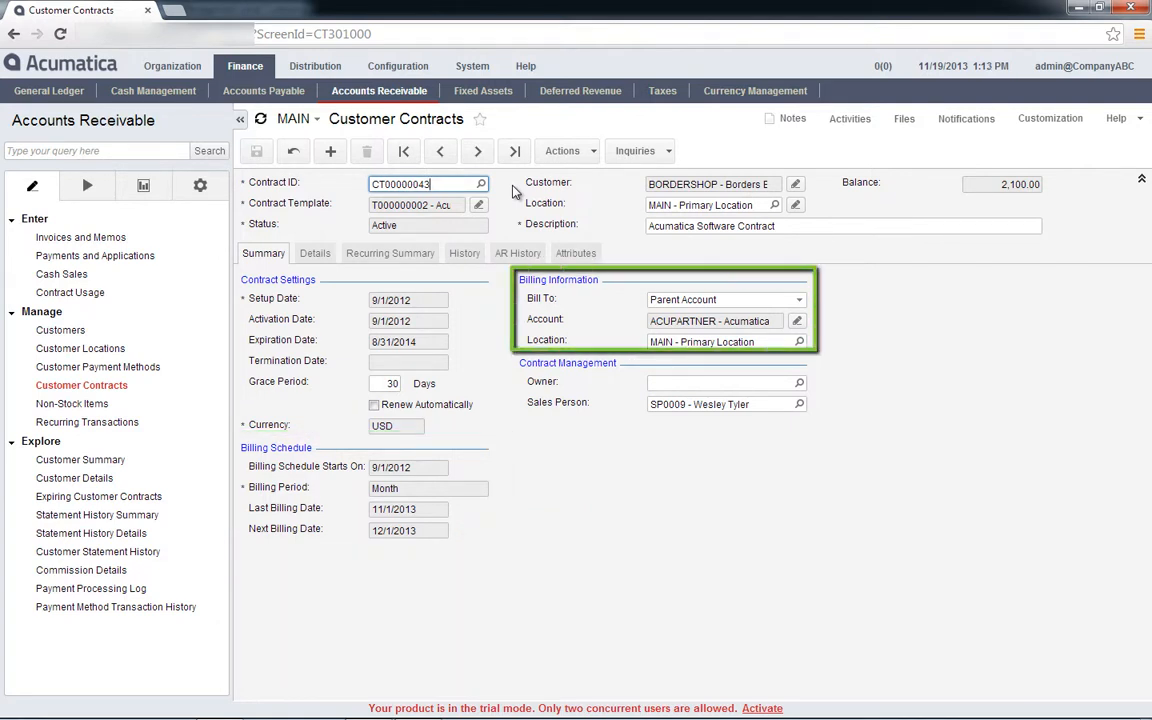
Switch the contract's Bill To option to Specific Account and back to Parent Account
left_click(800, 300)
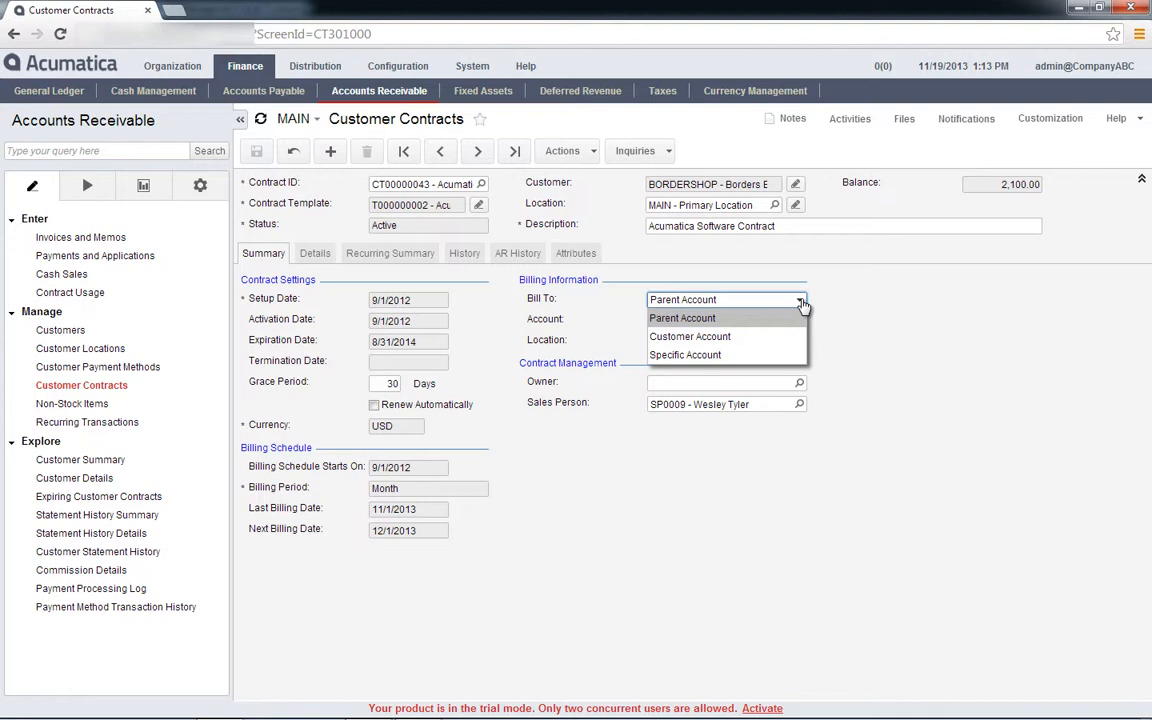
left_click(785, 357)
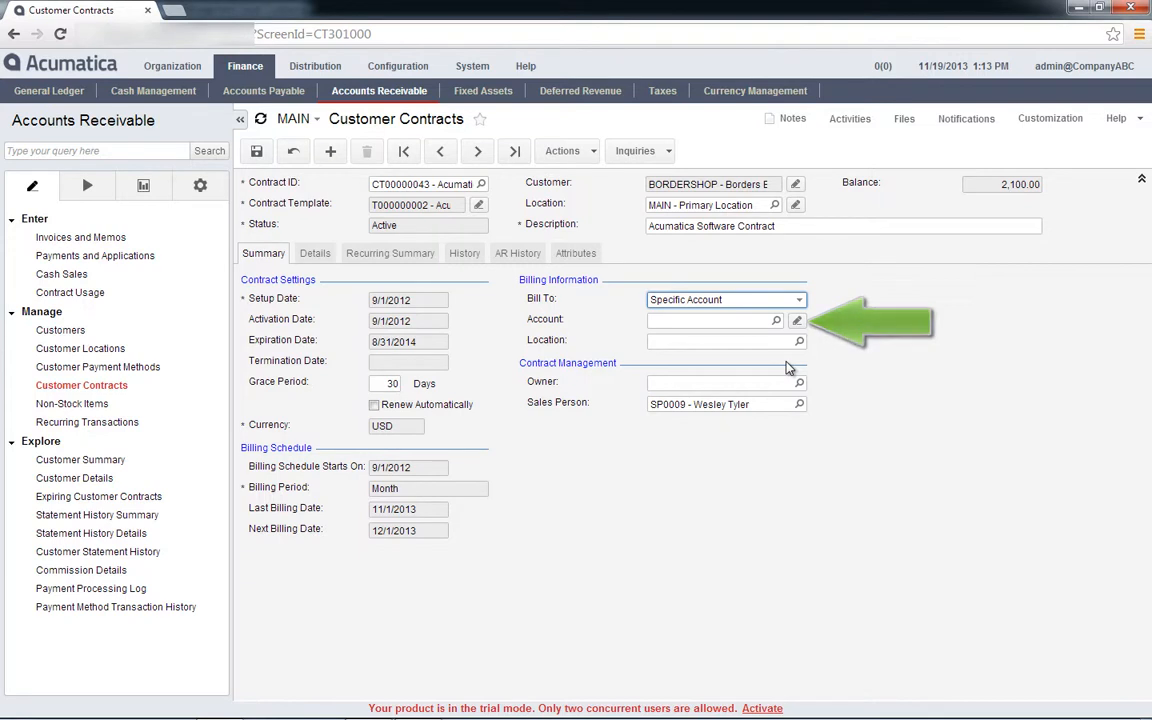
left_click(799, 300)
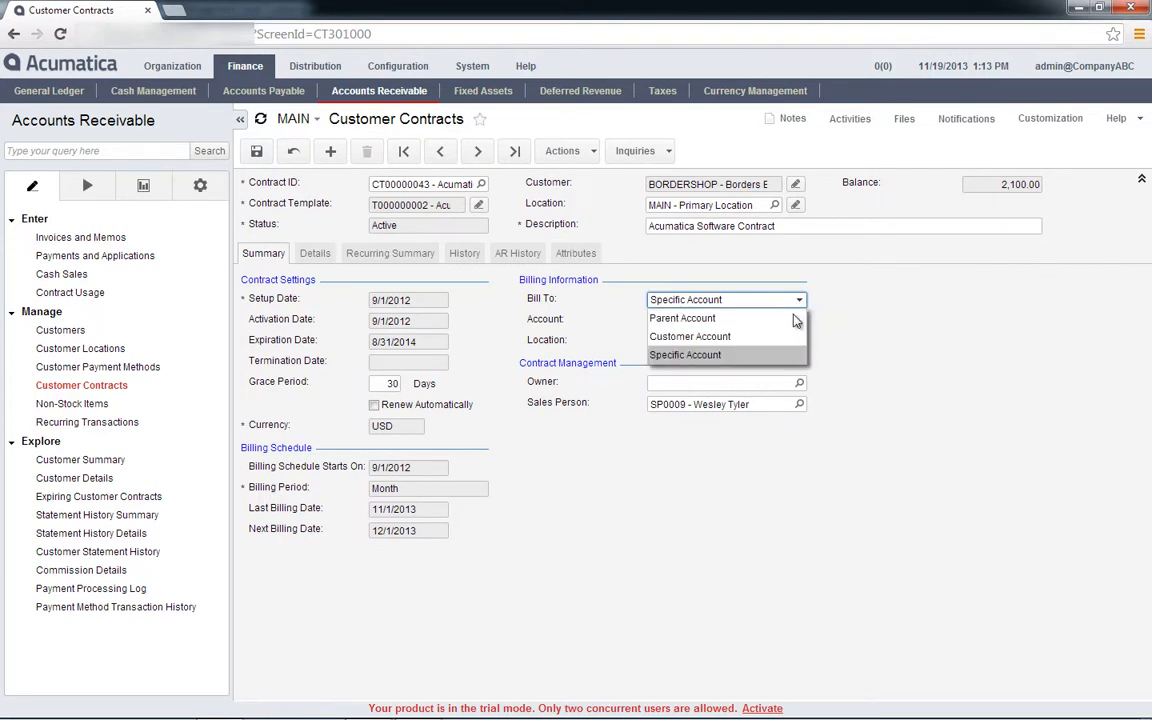
left_click(795, 318)
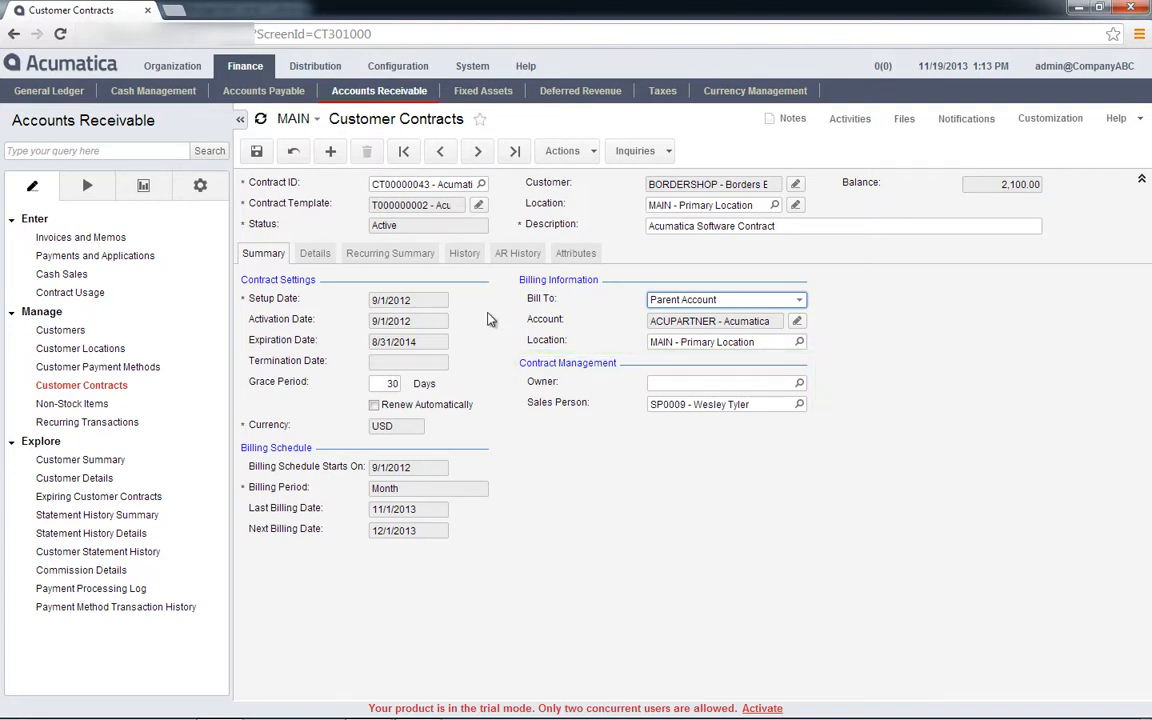
Examine the contract's item details, recurring summary, action history, AR invoice history and attributes
left_click(315, 253)
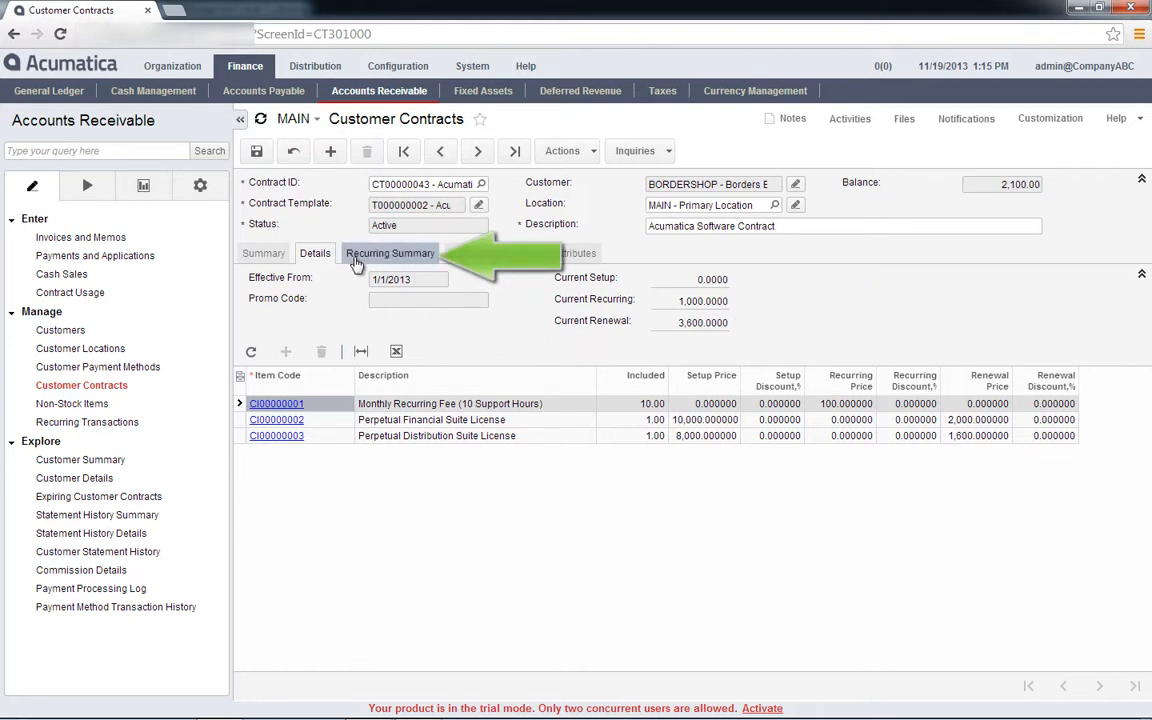
left_click(356, 255)
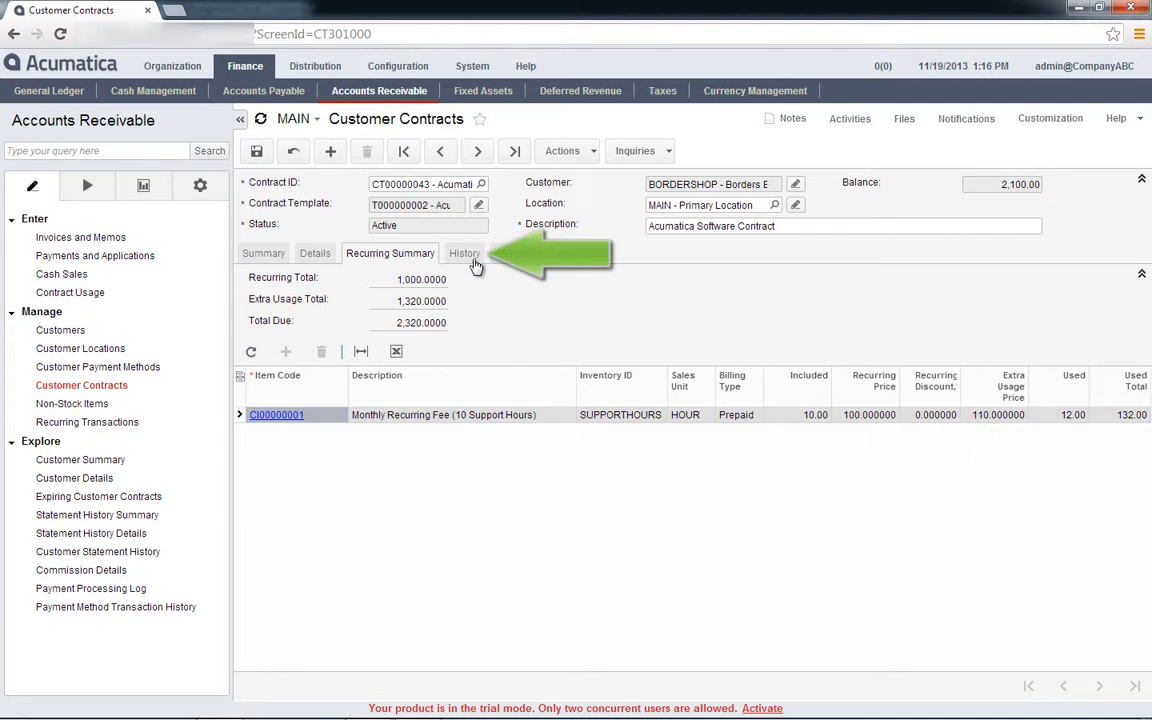
left_click(467, 256)
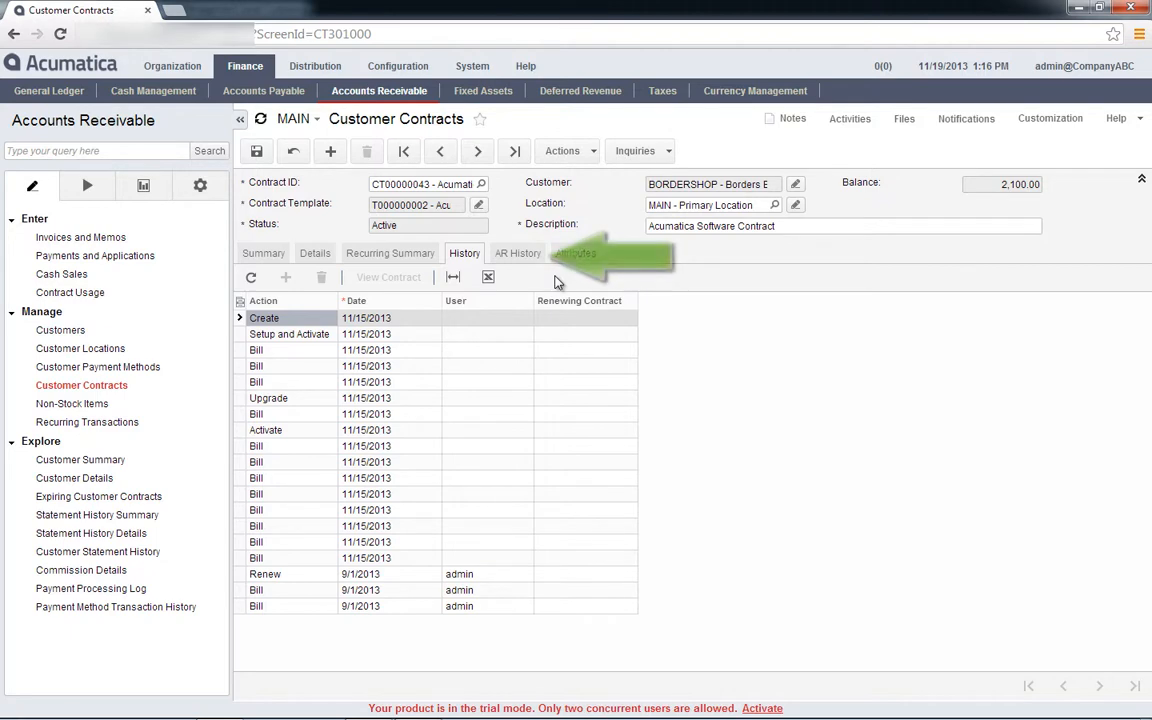
left_click(537, 258)
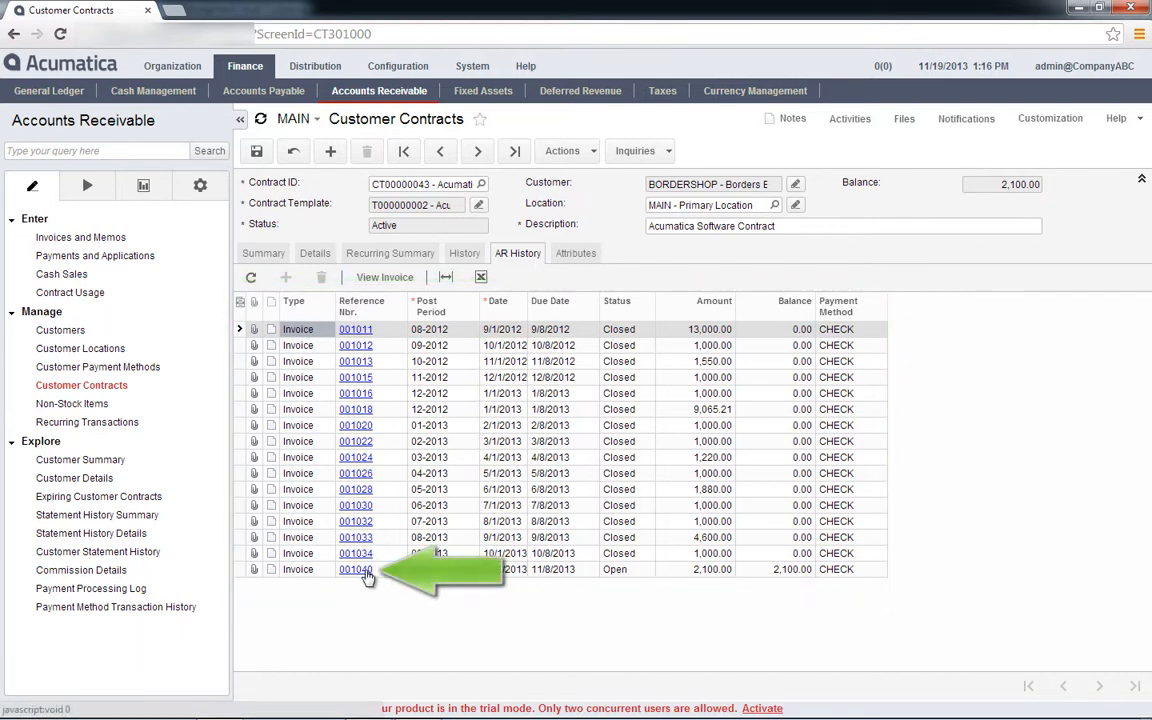
left_click(386, 539)
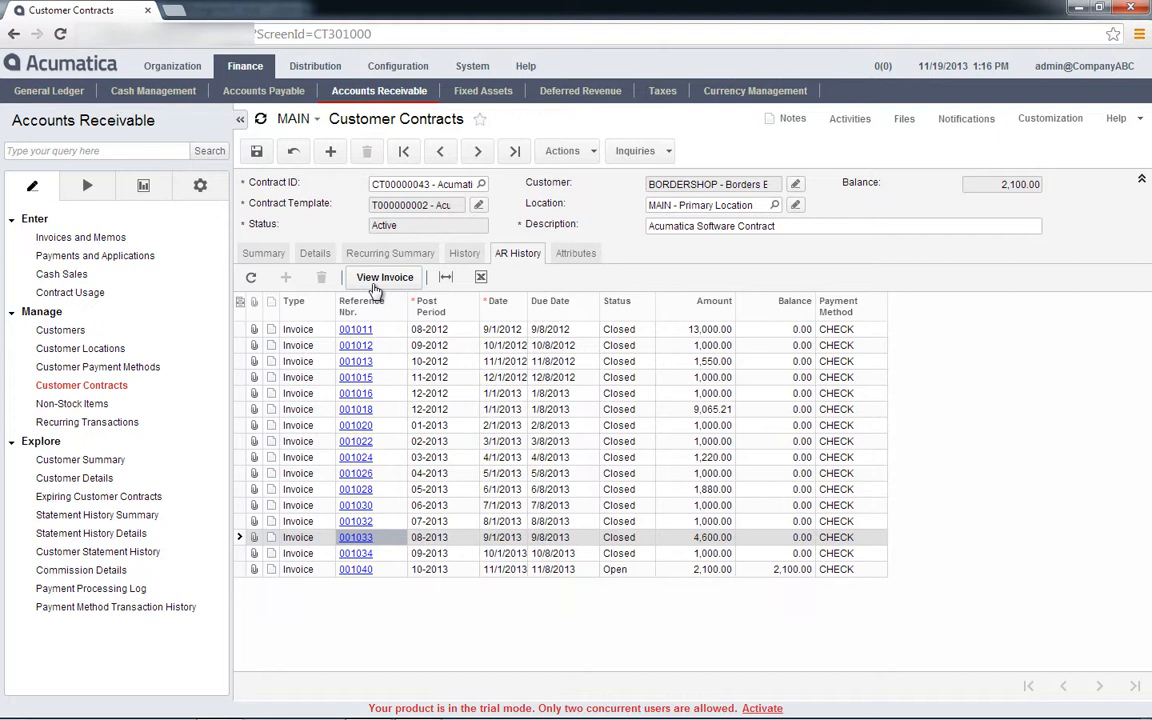
left_click(561, 256)
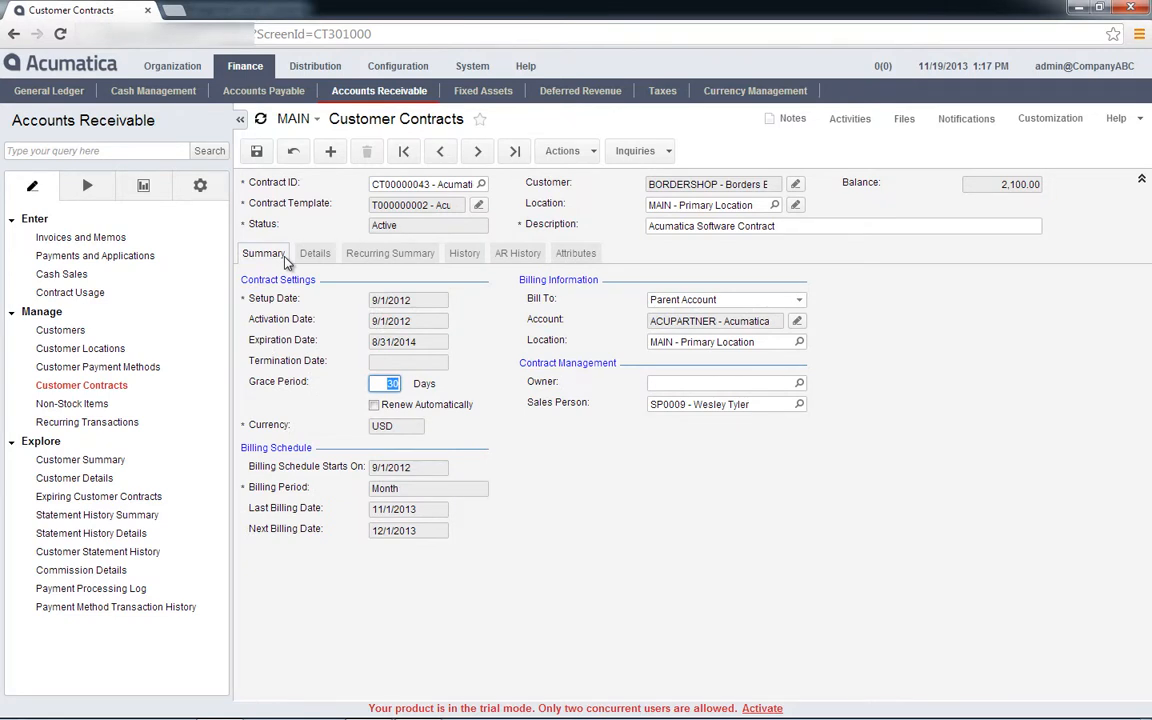
Find the BORDERSHOP business account in Customer Management by searching for "borde" and open its record
left_click(180, 67)
left_click(168, 91)
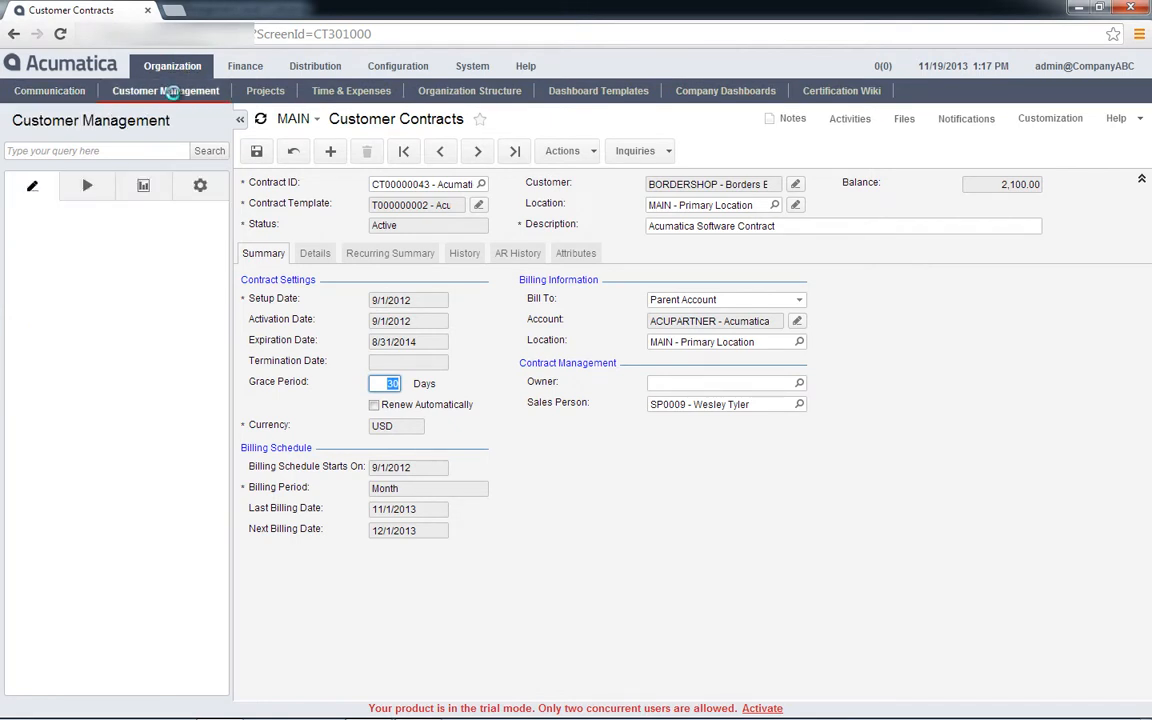
left_click(100, 349)
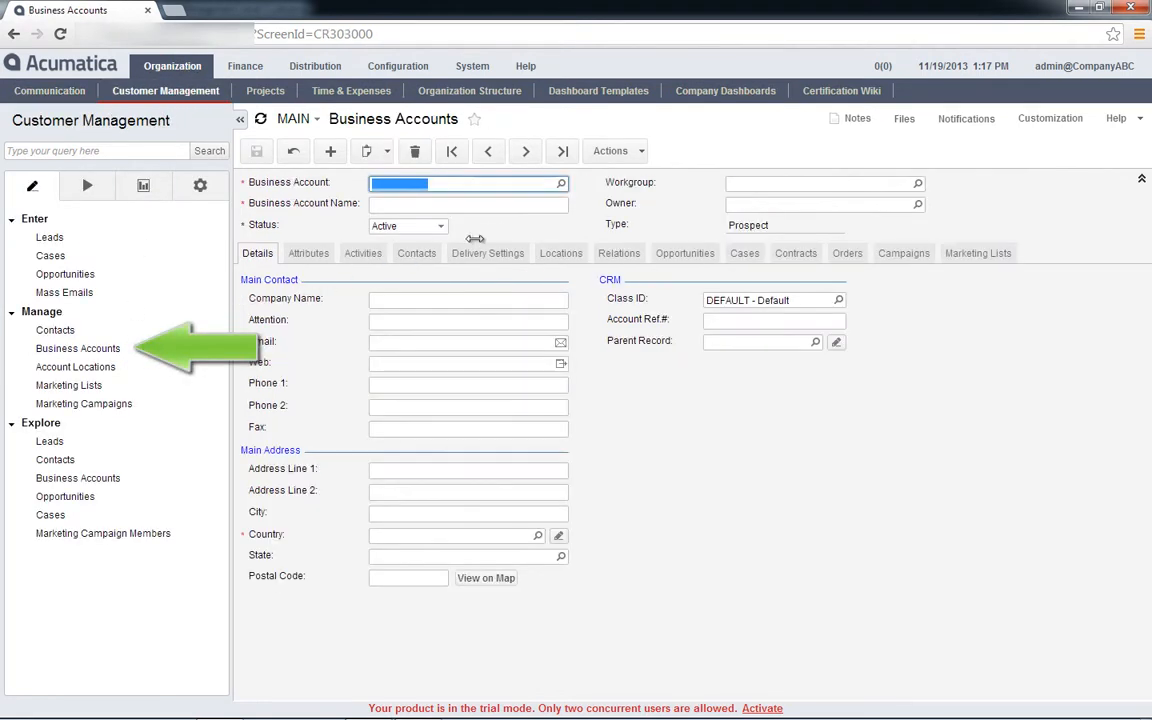
left_click(564, 184)
type("borde")
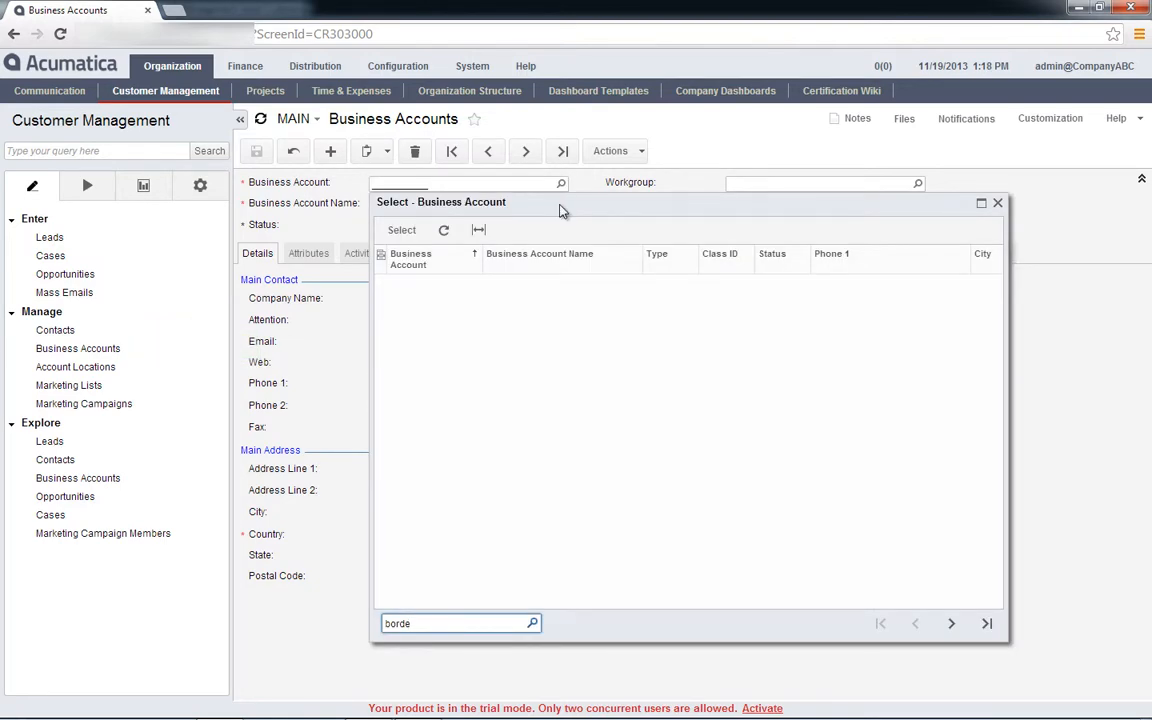
double_click(503, 282)
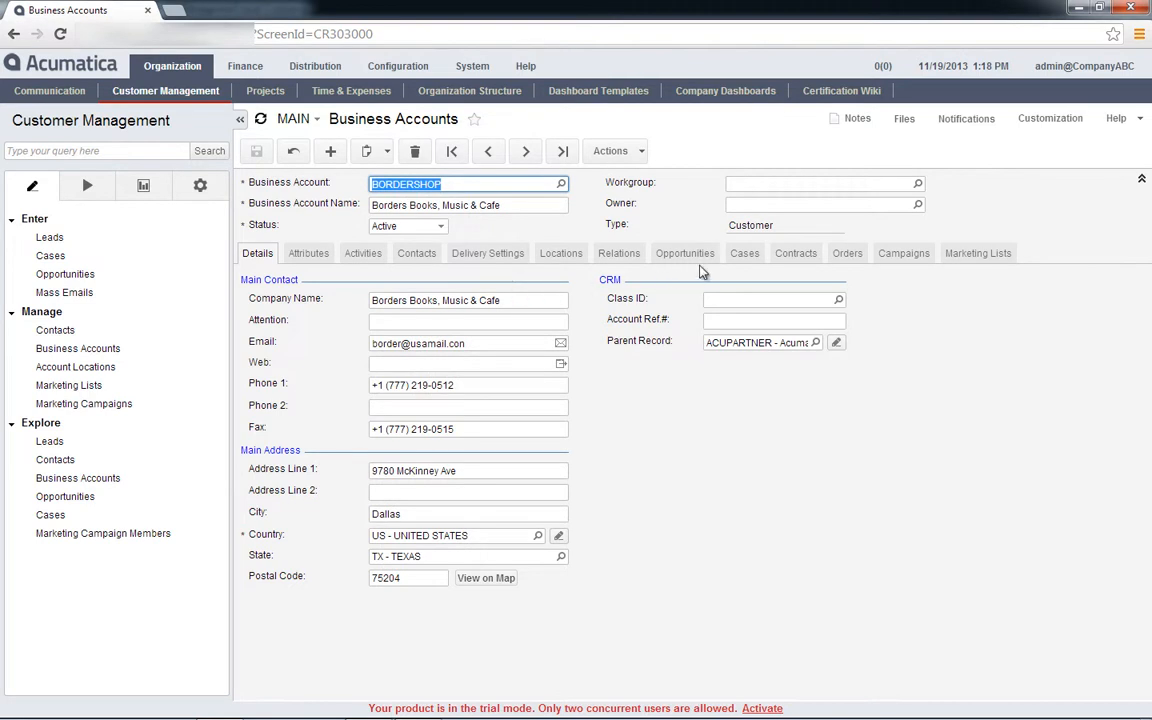
Filter the business account's cases by status so that Closed cases are excluded
left_click(744, 256)
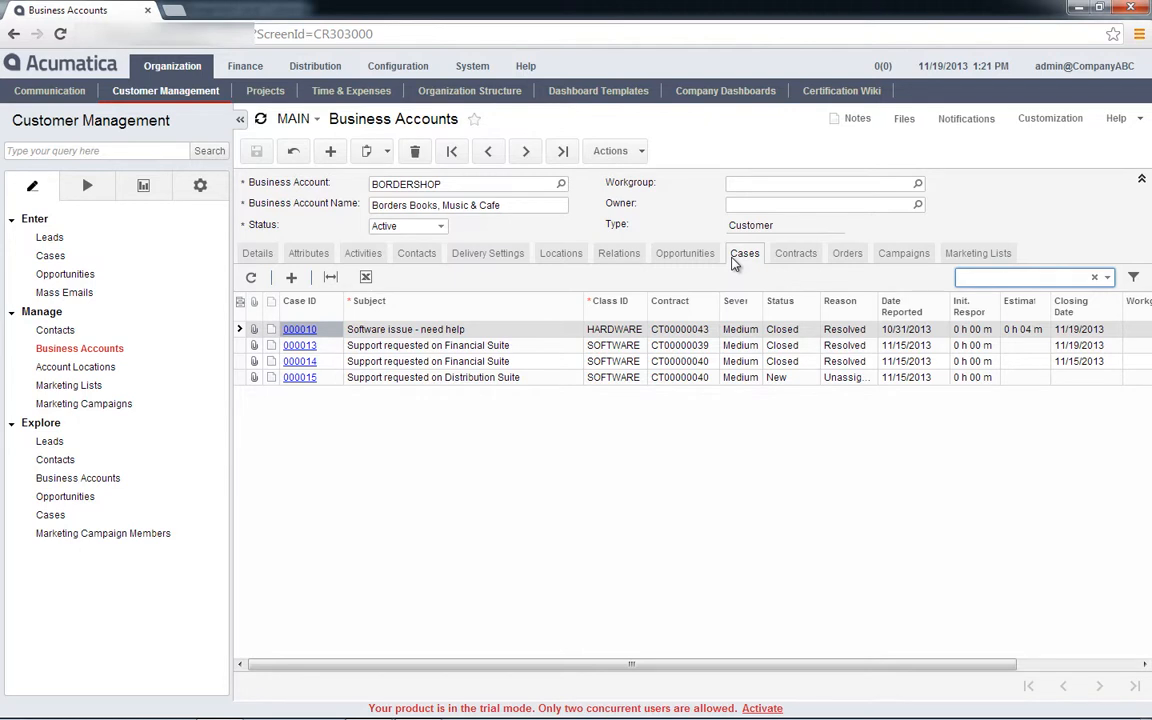
left_click(808, 312)
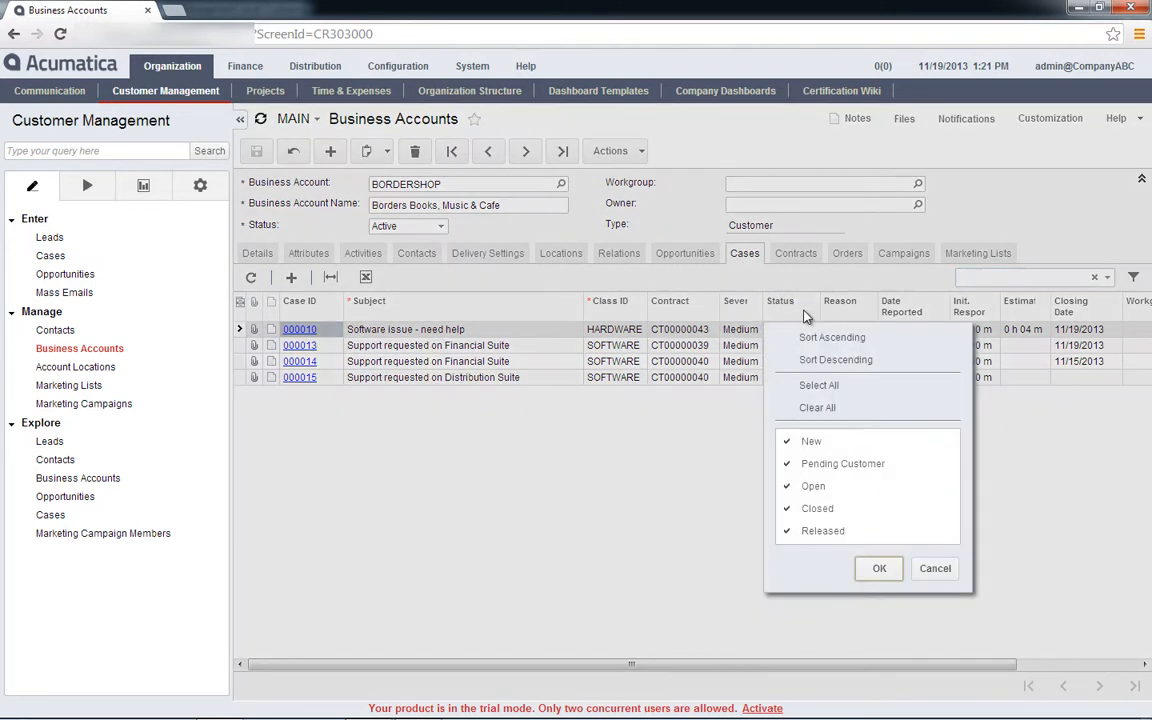
left_click(786, 509)
left_click(879, 568)
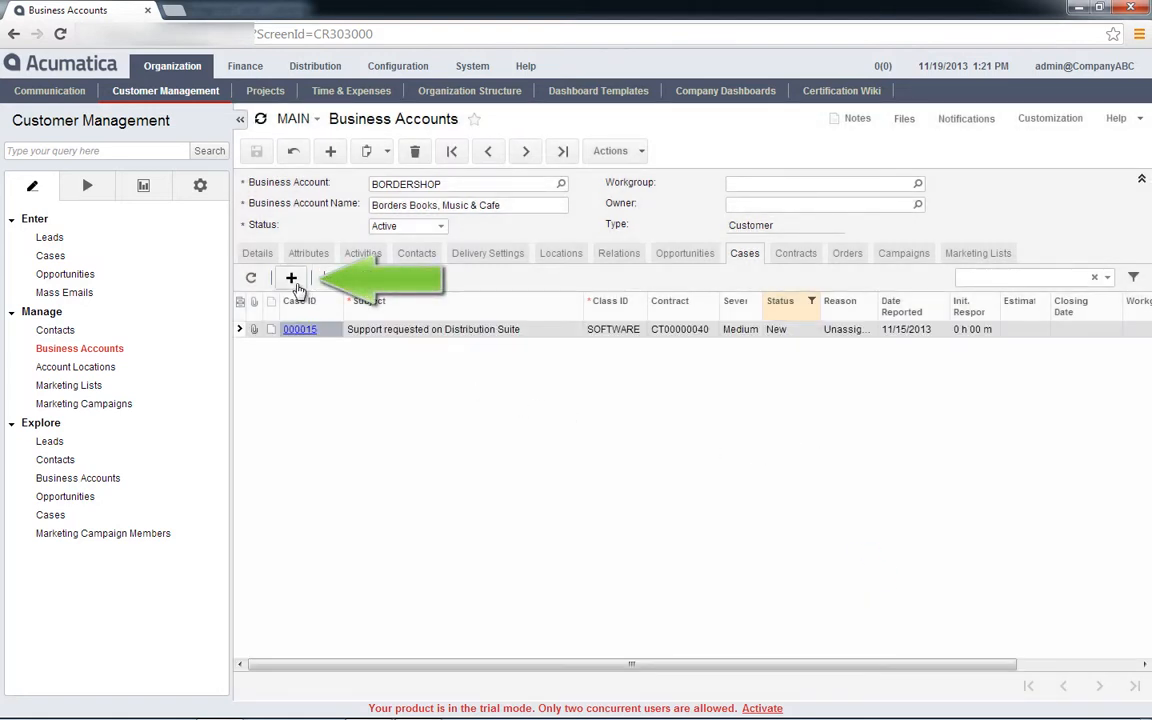
left_click(642, 148)
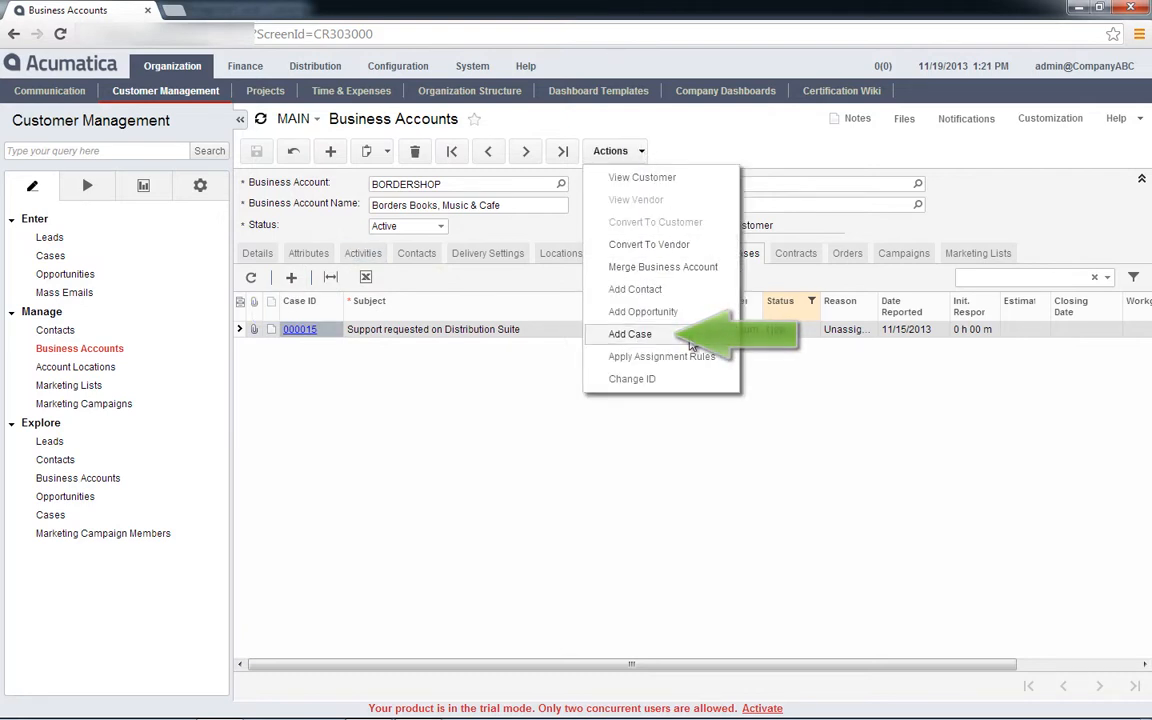
left_click(645, 151)
Open the last case, "Issue with Shipping my orders", on the Cases screen and view the available case classes
left_click(50, 256)
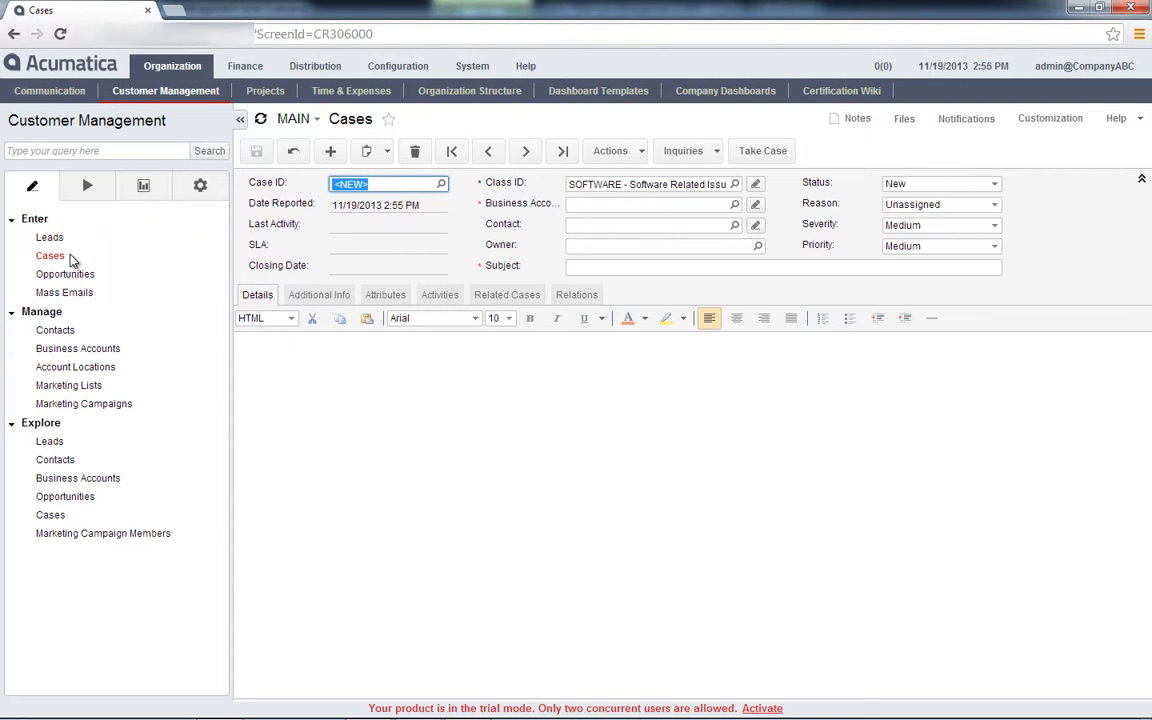
left_click(561, 152)
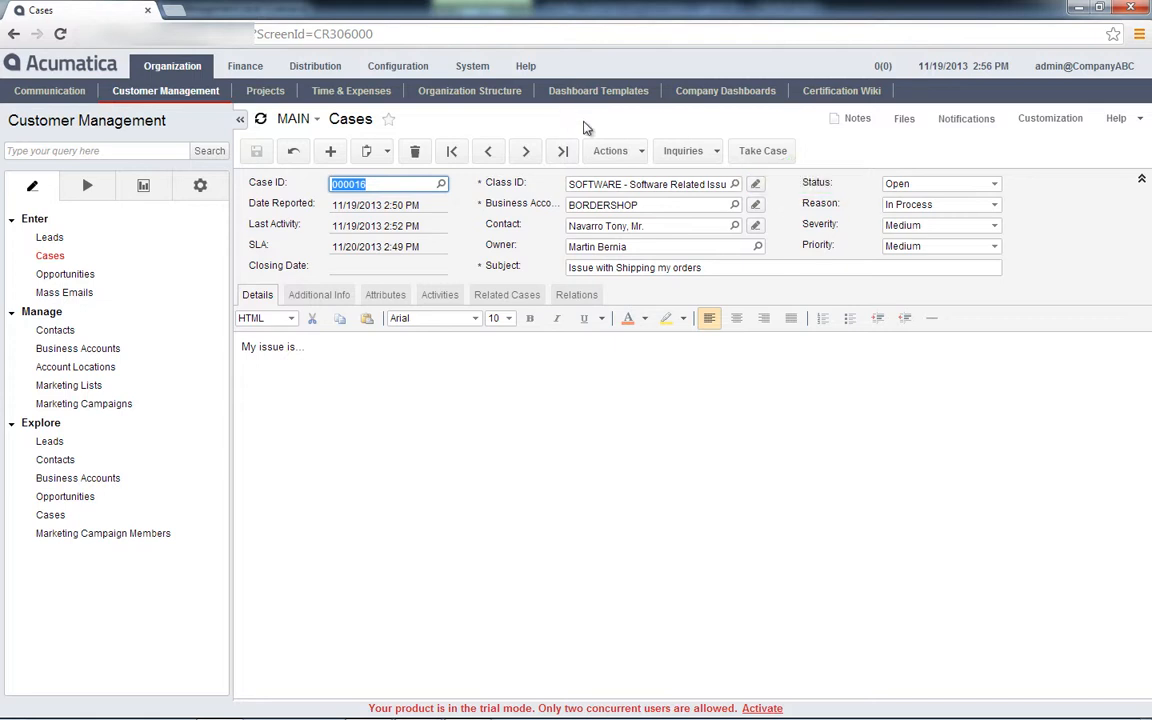
left_click(734, 184)
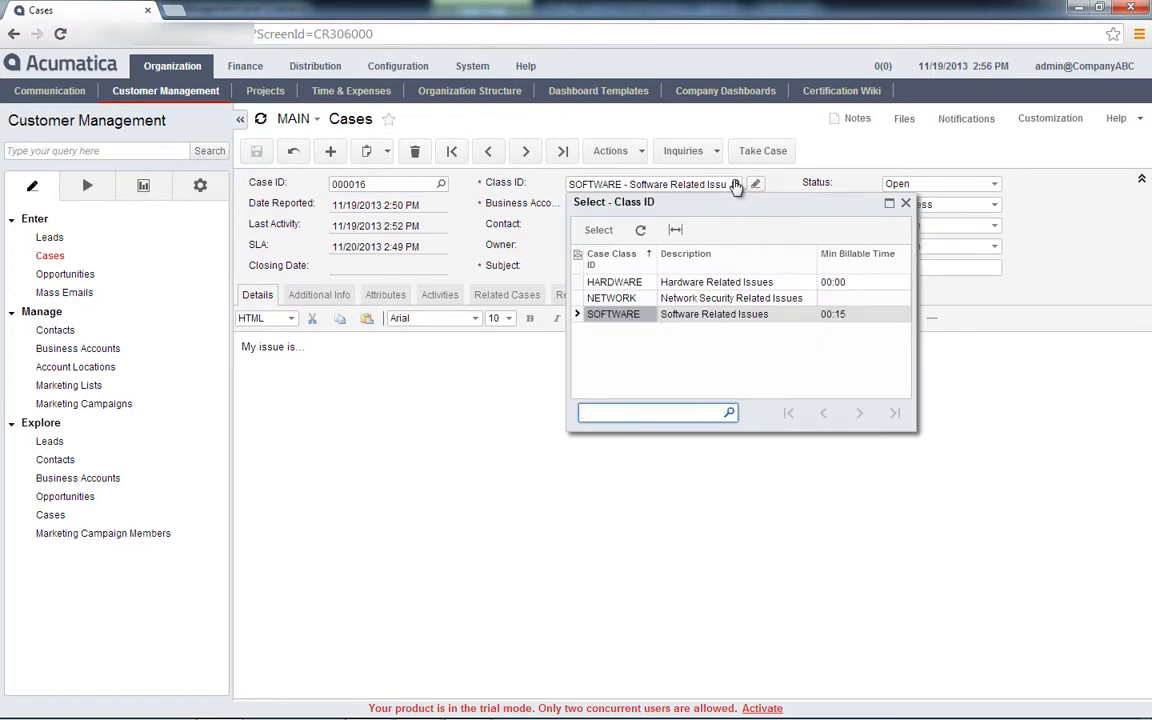
left_click(736, 186)
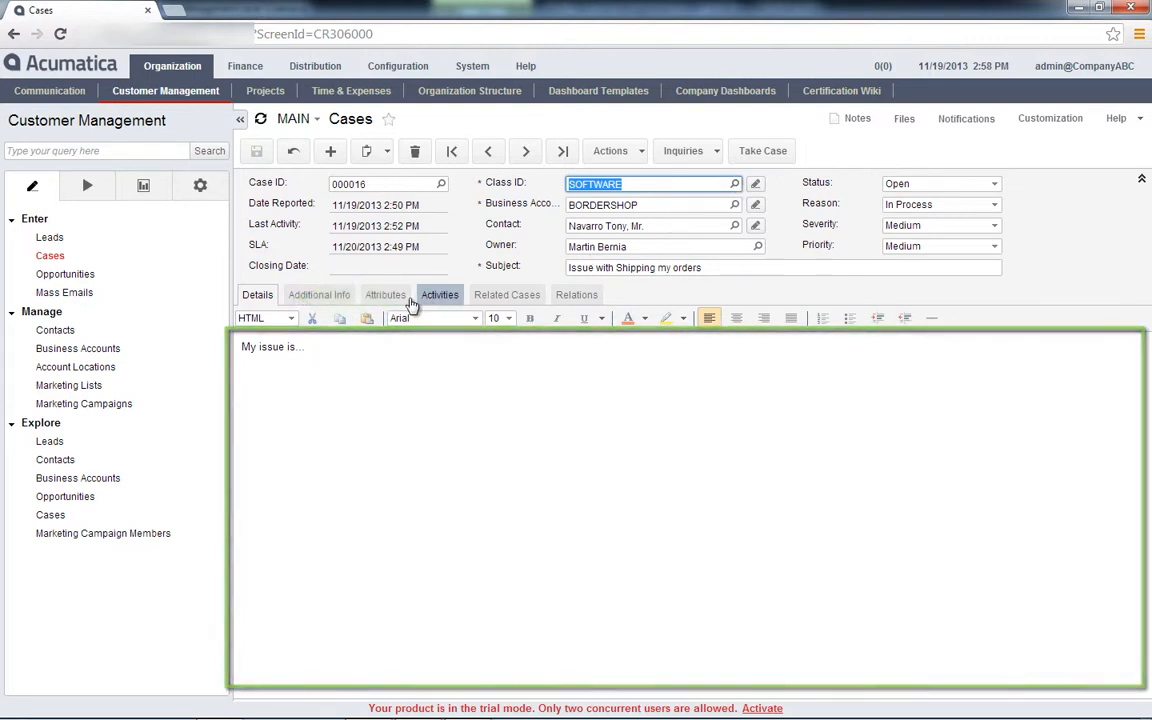
Set the case's Estimation to 24 h 00 m in its additional service details and save the case
left_click(320, 296)
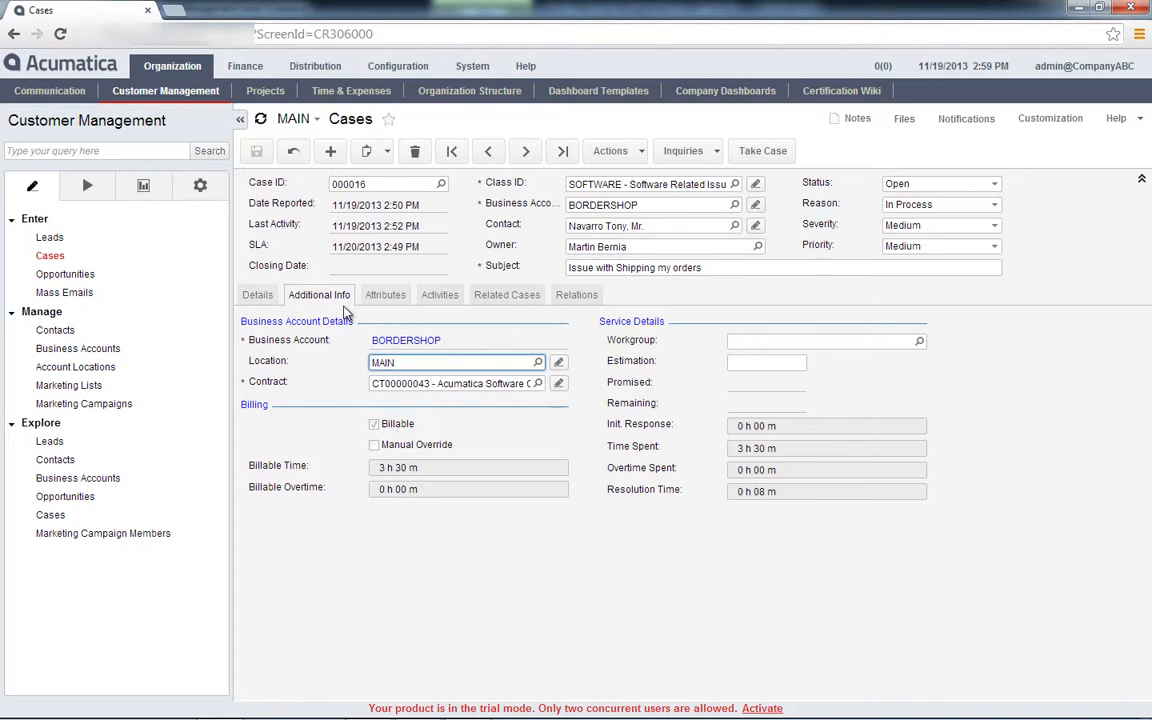
left_click(918, 340)
left_click(920, 344)
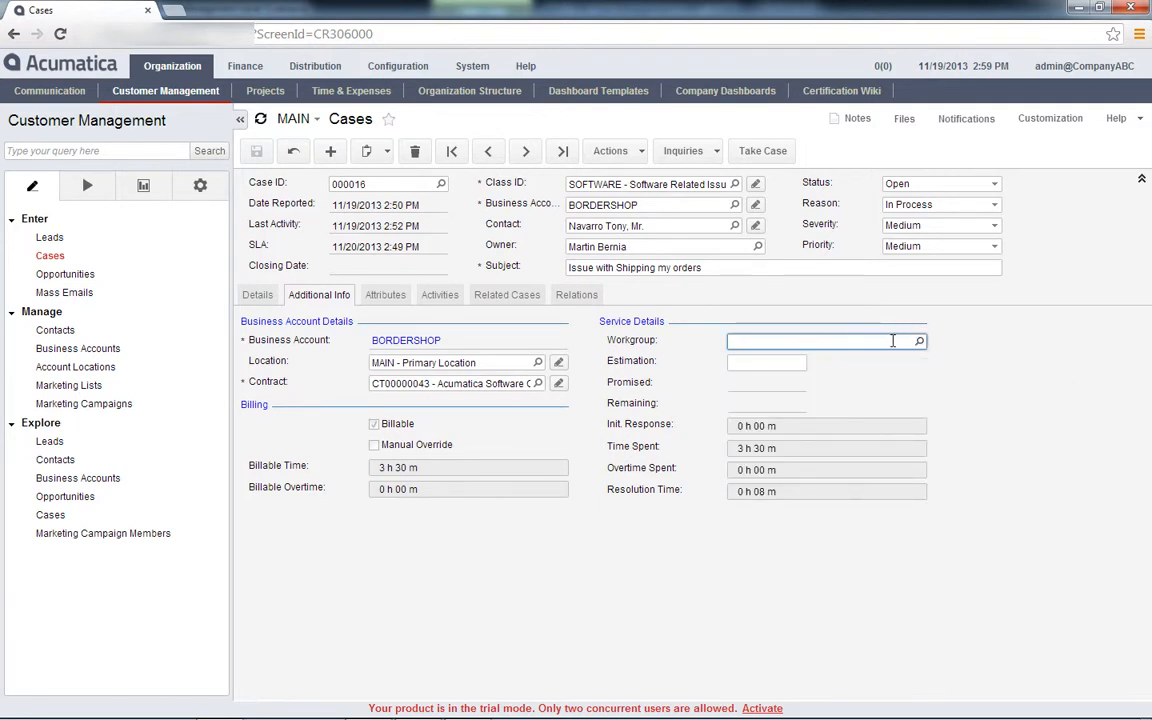
left_click(798, 363)
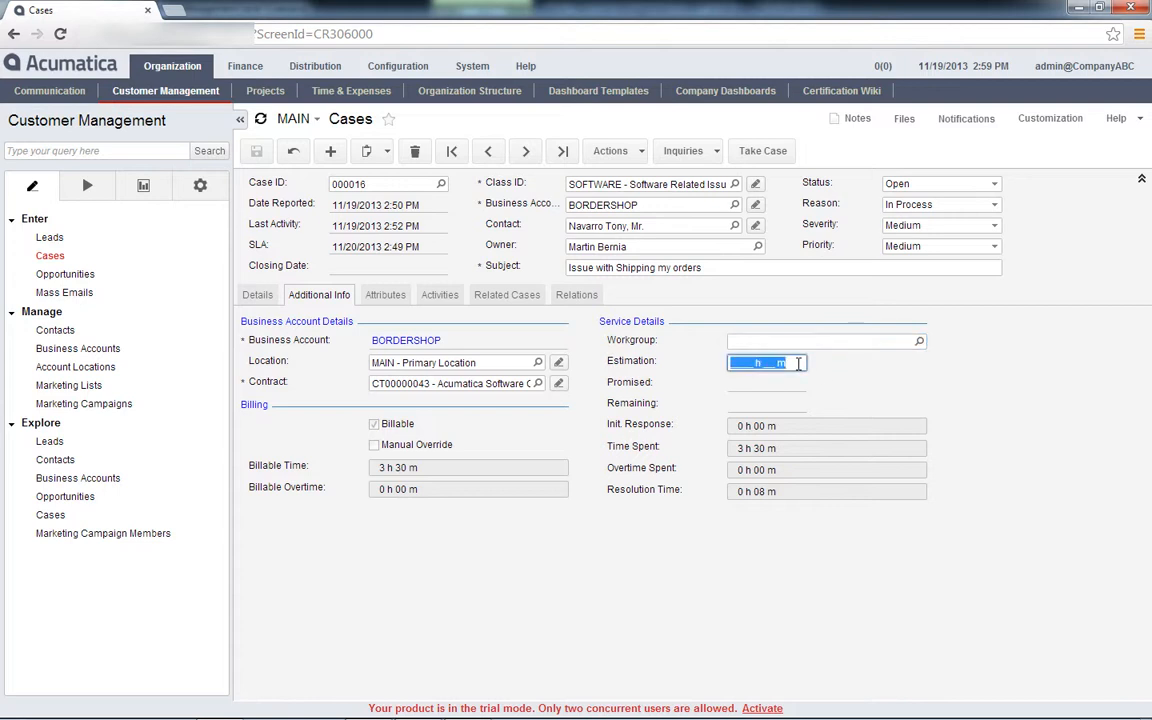
left_click(798, 364)
key("Right")
key("Right")
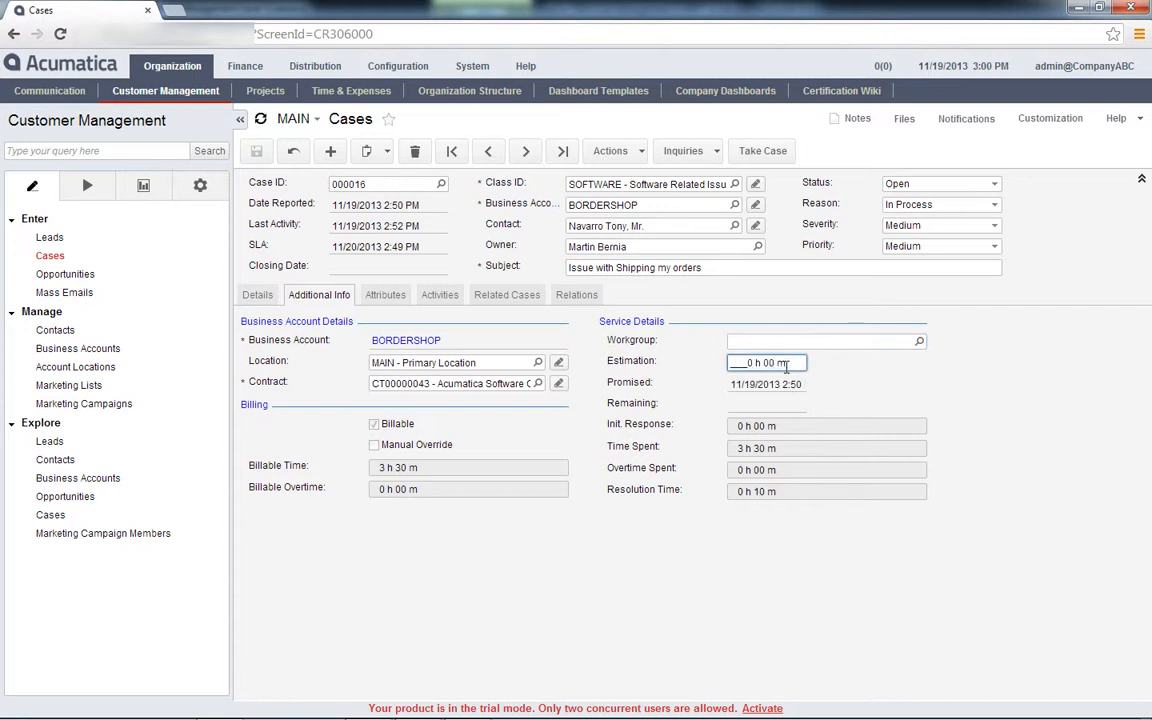
type("24")
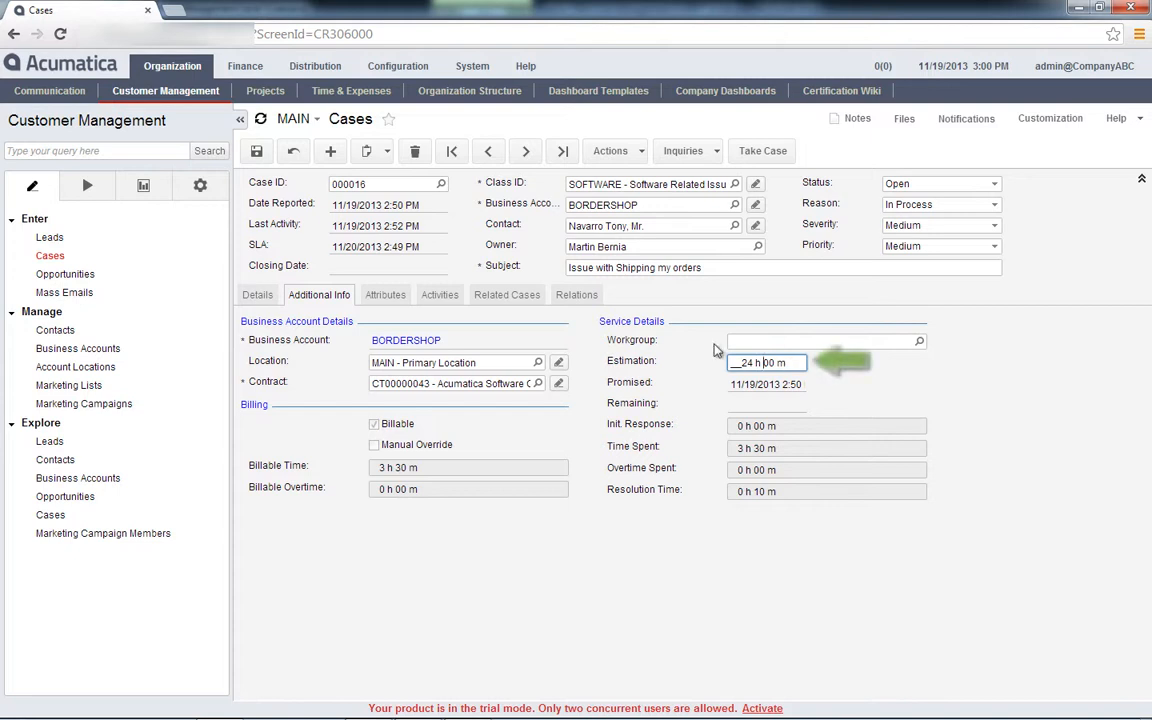
left_click(257, 151)
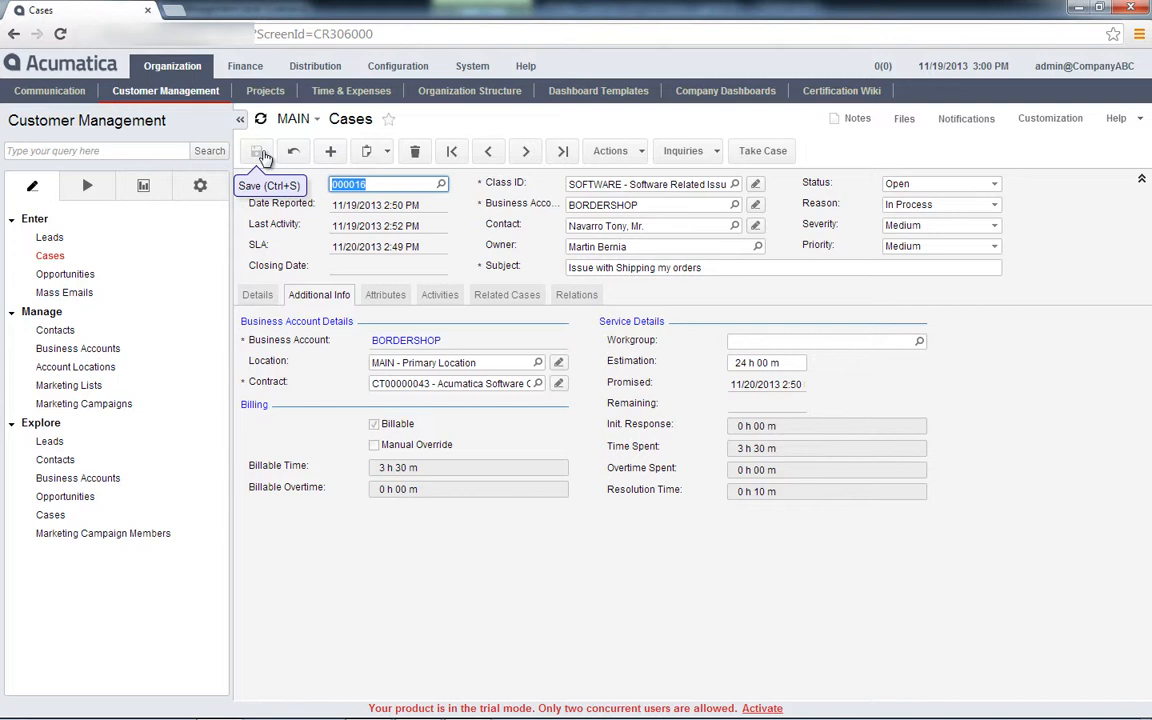
Review the case's attributes and logged activities, and view the activity types that can be added
left_click(390, 293)
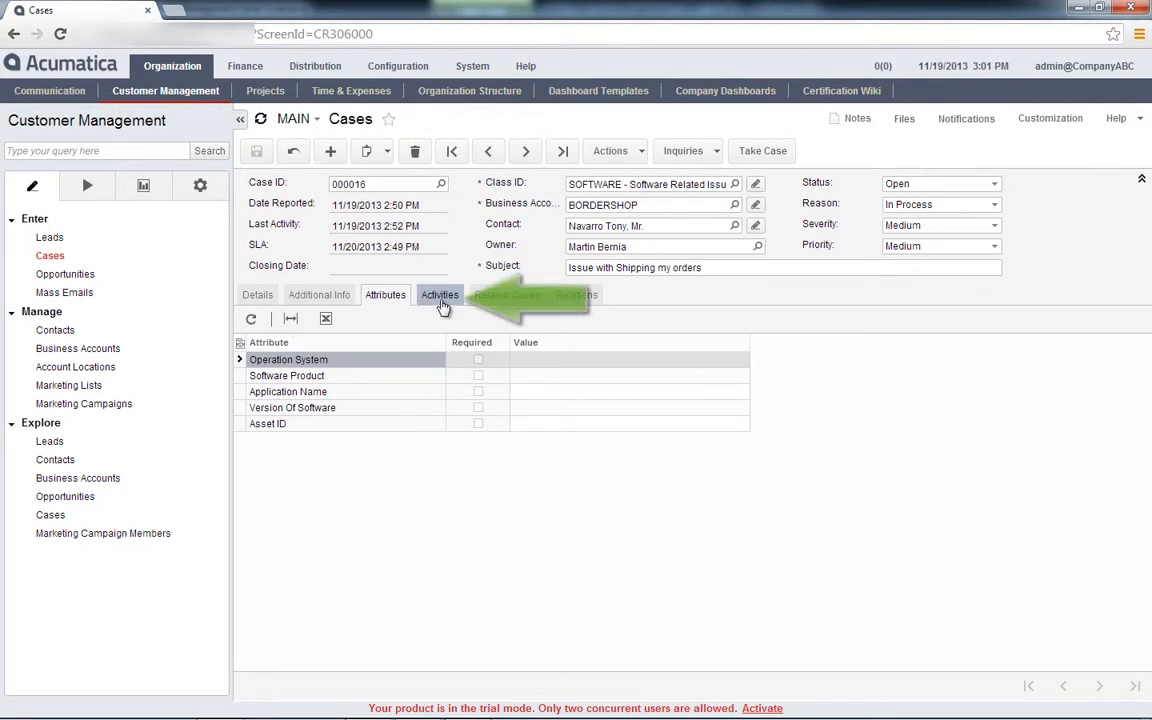
left_click(440, 296)
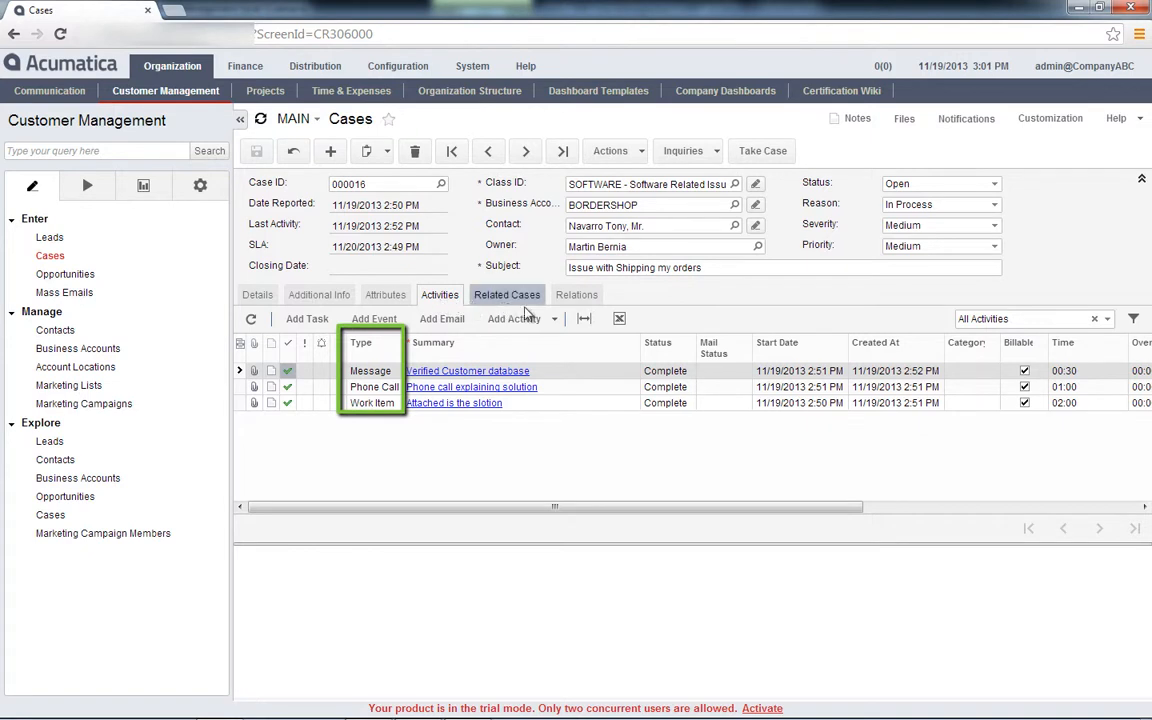
left_click(553, 318)
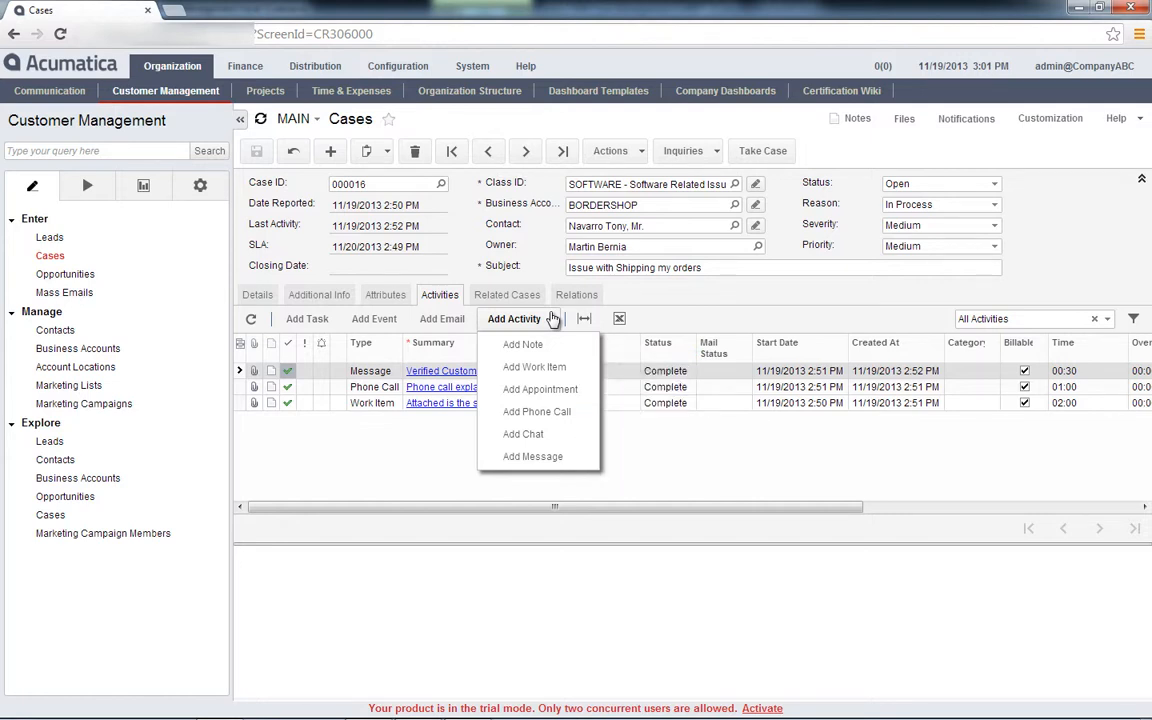
left_click(554, 318)
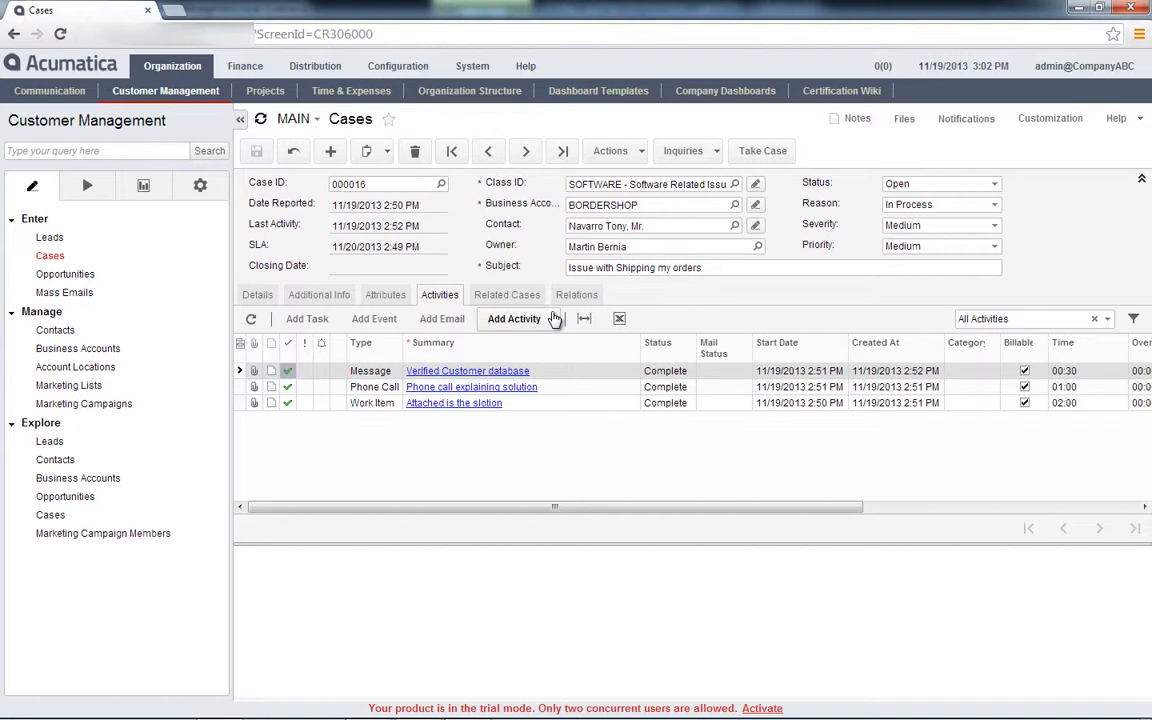
Review the case's related cases and the available relation types for the linked case, keeping Related
left_click(520, 295)
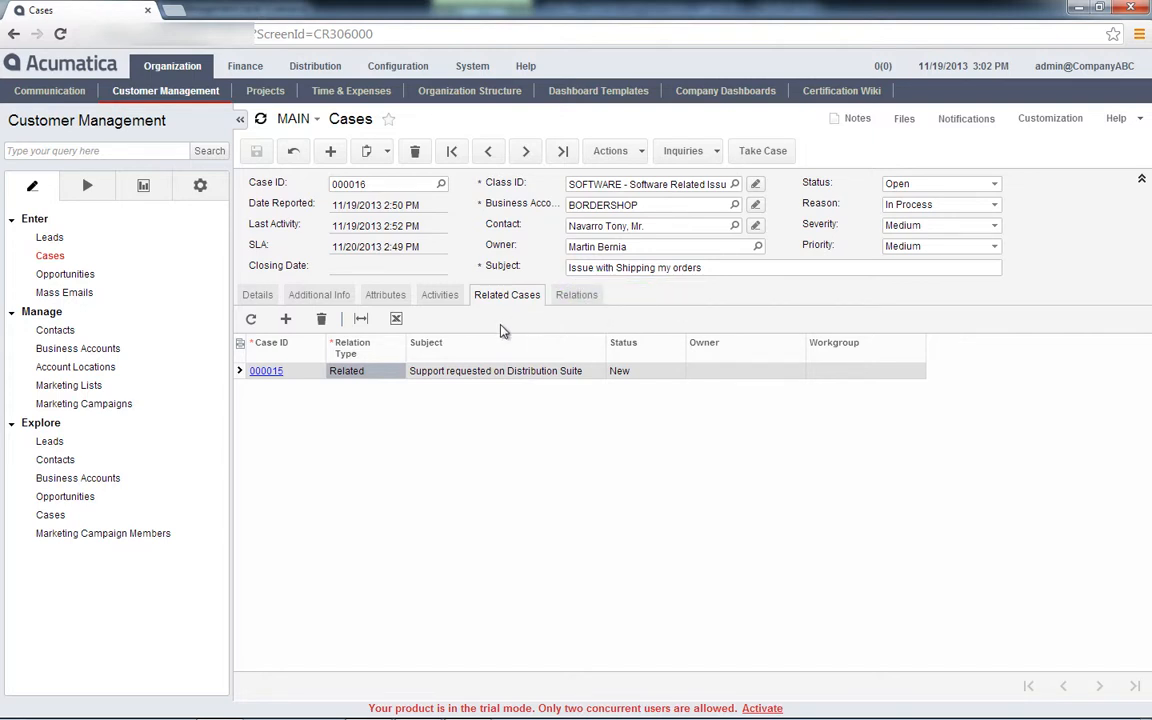
left_click(401, 372)
left_click(407, 372)
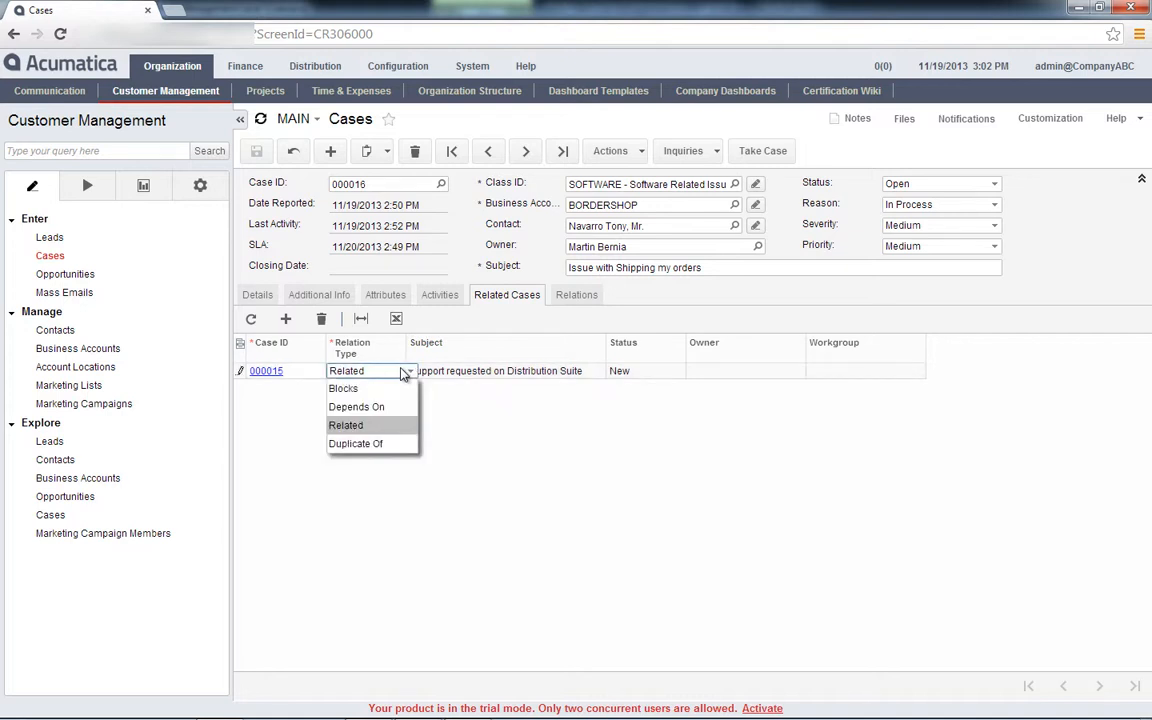
left_click(346, 425)
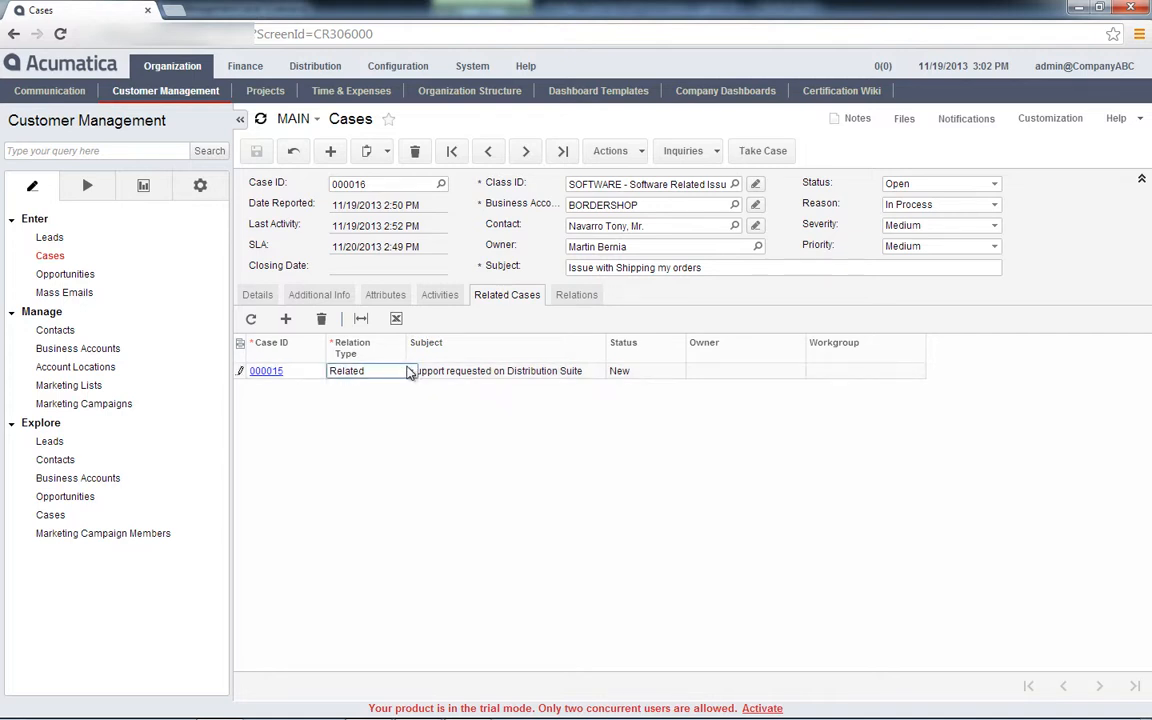
Review the case's relations and view the actions and inquiries available for the case
left_click(577, 295)
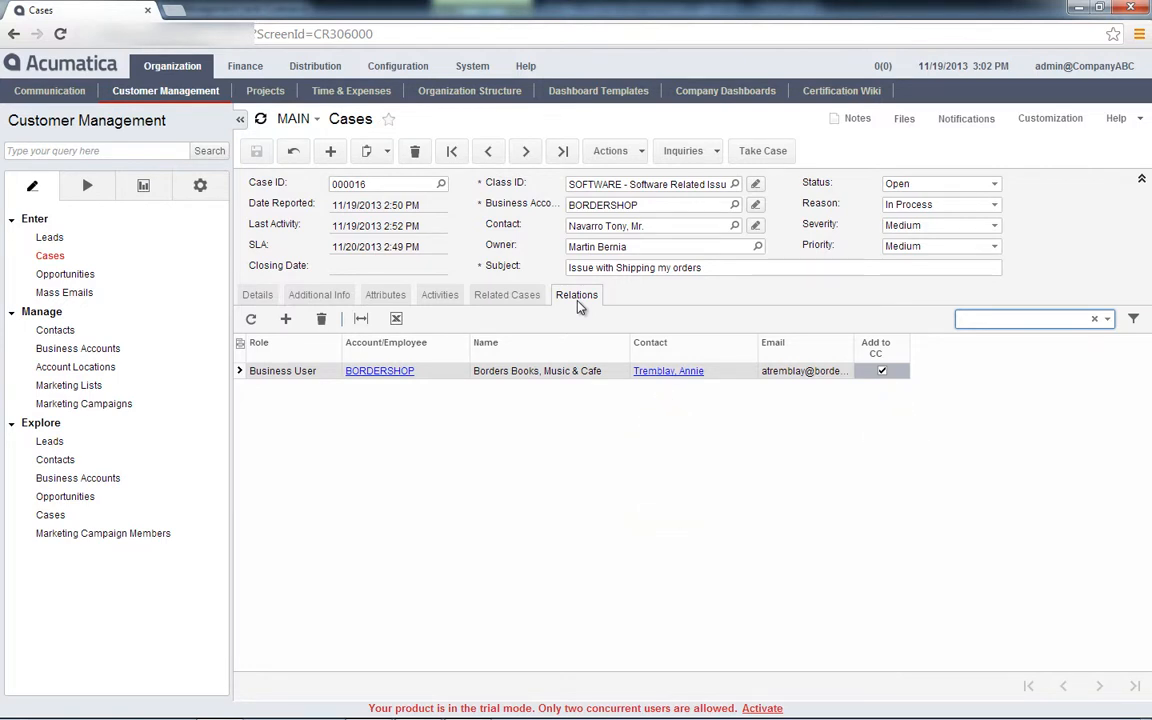
left_click(642, 152)
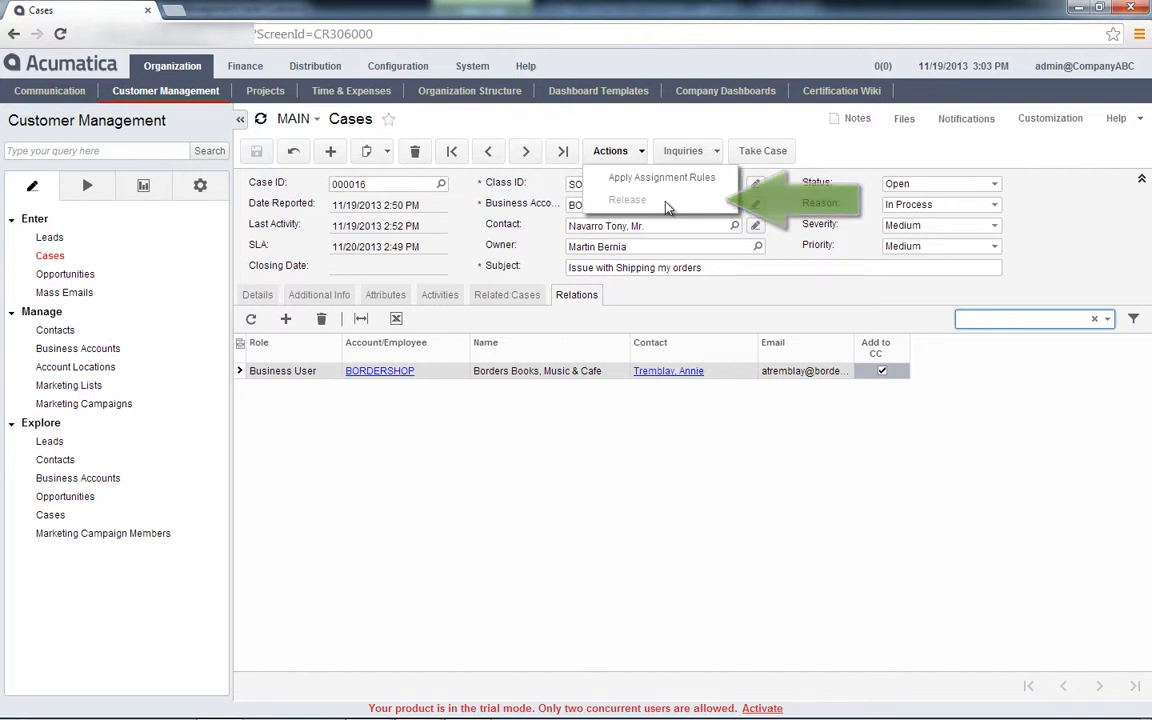
left_click(639, 155)
left_click(716, 152)
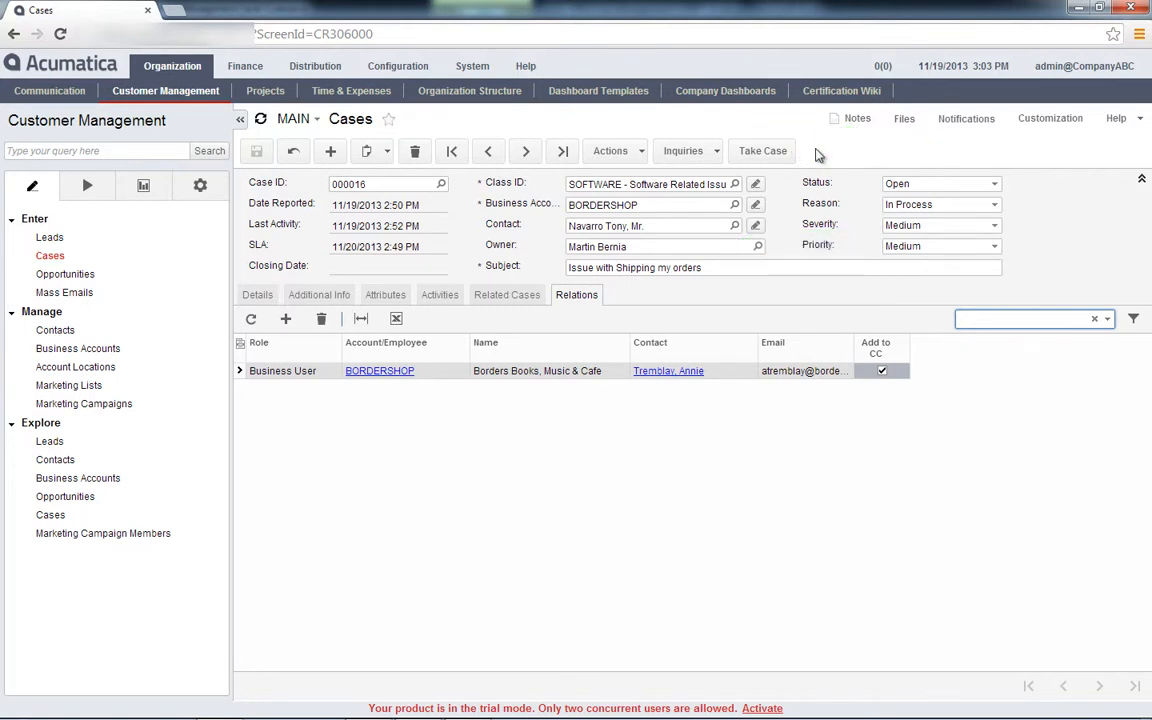
Add a work item activity to the case with the summary "Orders can be process in batch" and view the available owners
left_click(441, 296)
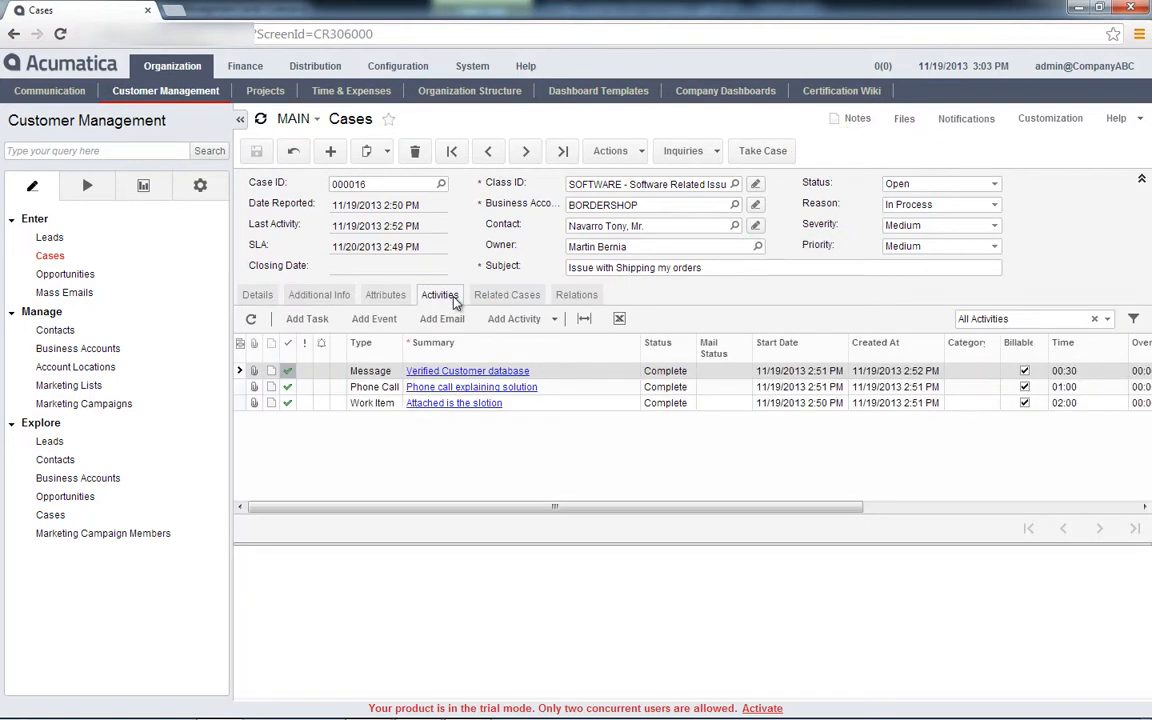
left_click(556, 322)
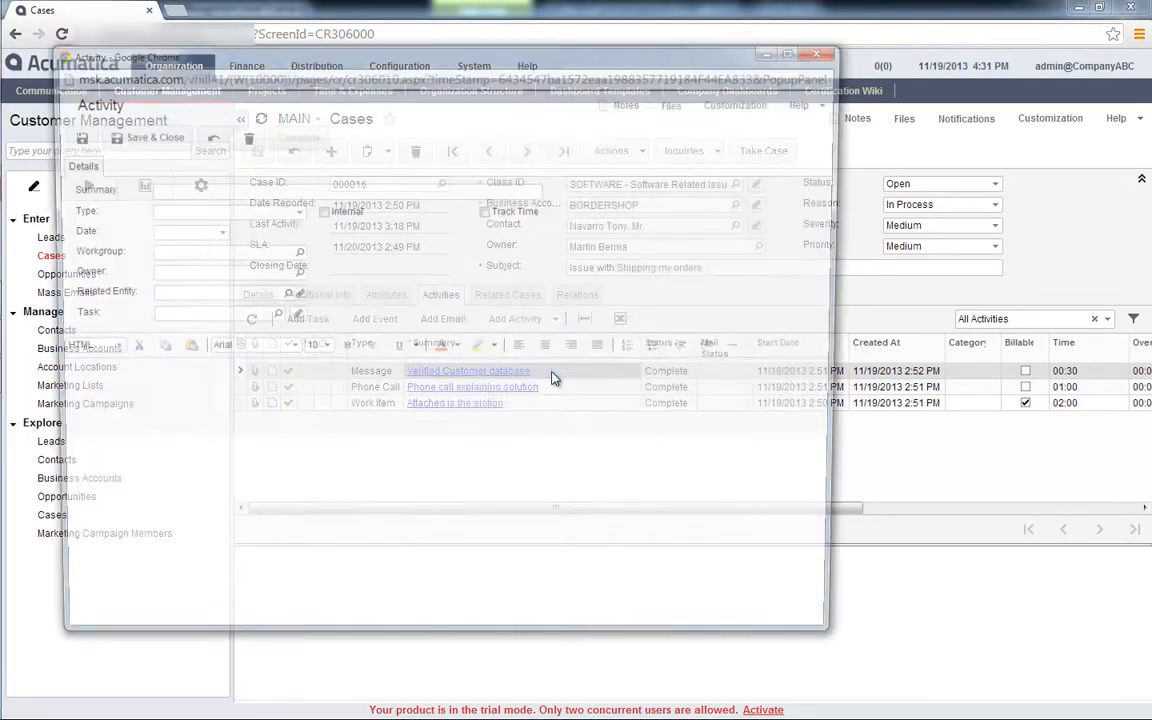
type("Orders can be process in batch")
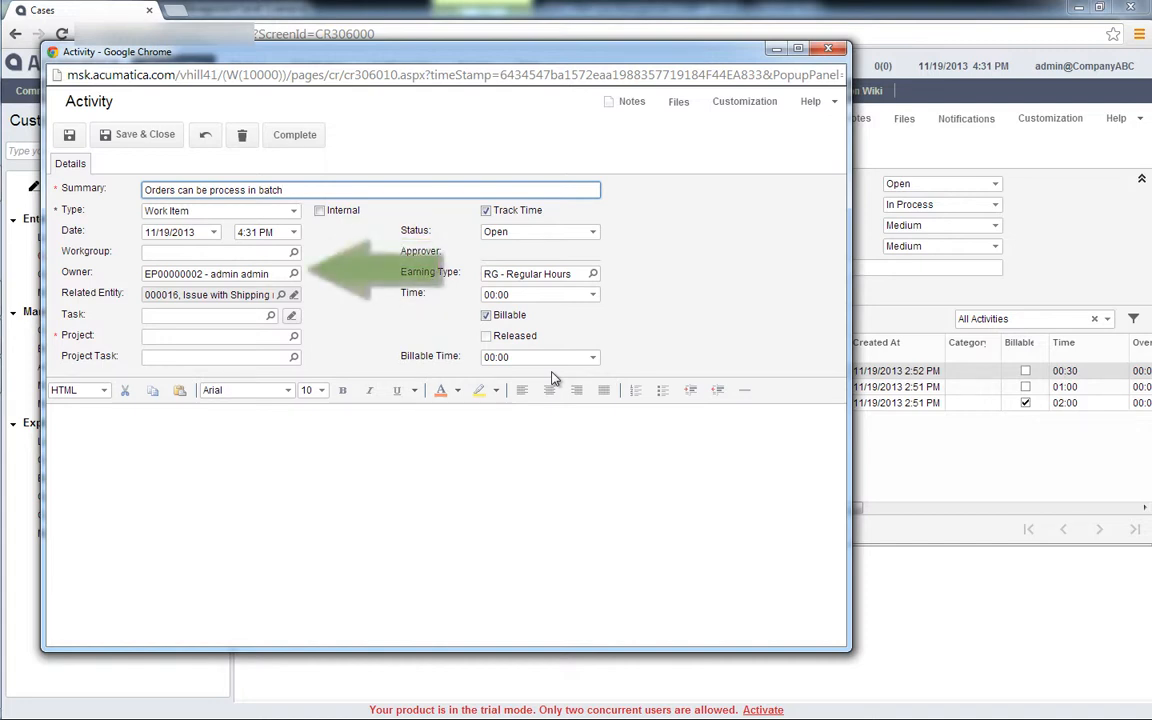
left_click(291, 276)
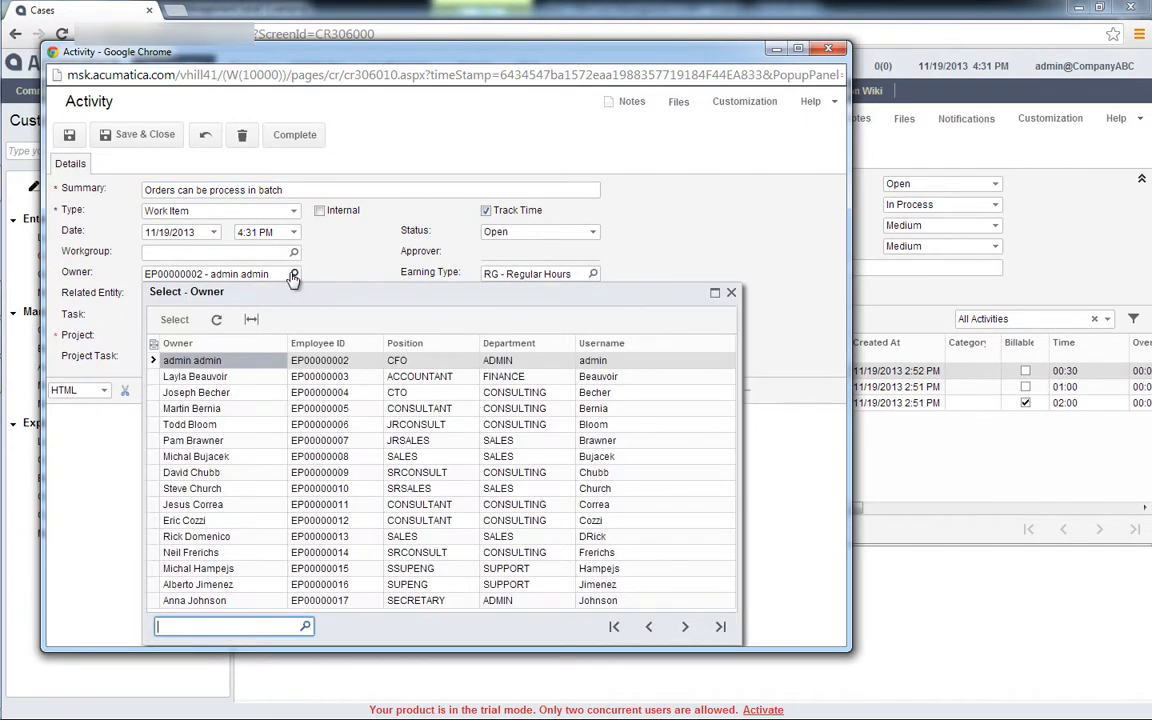
key("Return")
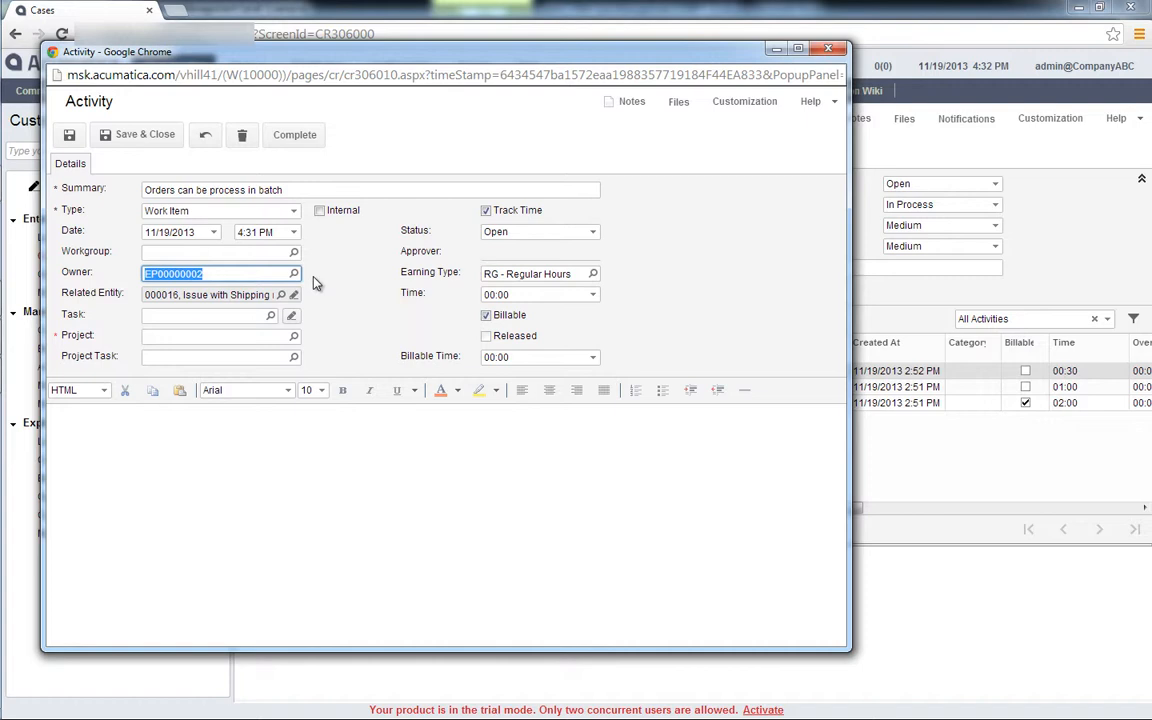
Assign project X to the activity, and try switching its Track Time option off and back on
left_click(232, 336)
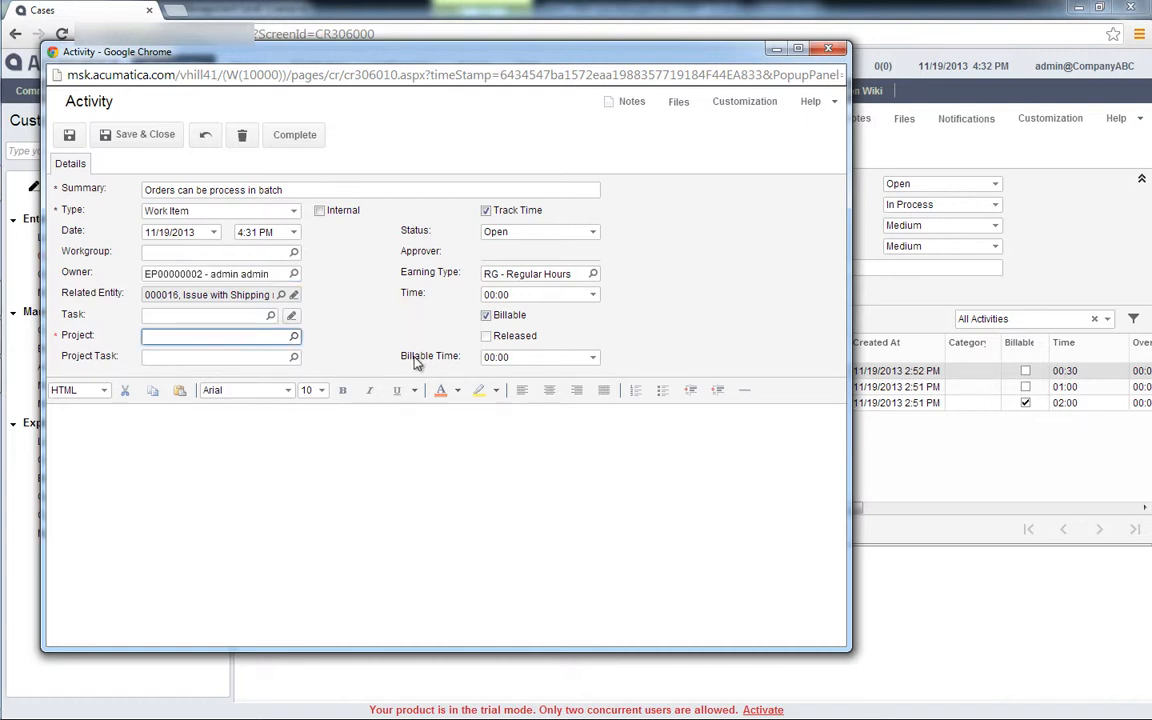
type("X")
key("Tab")
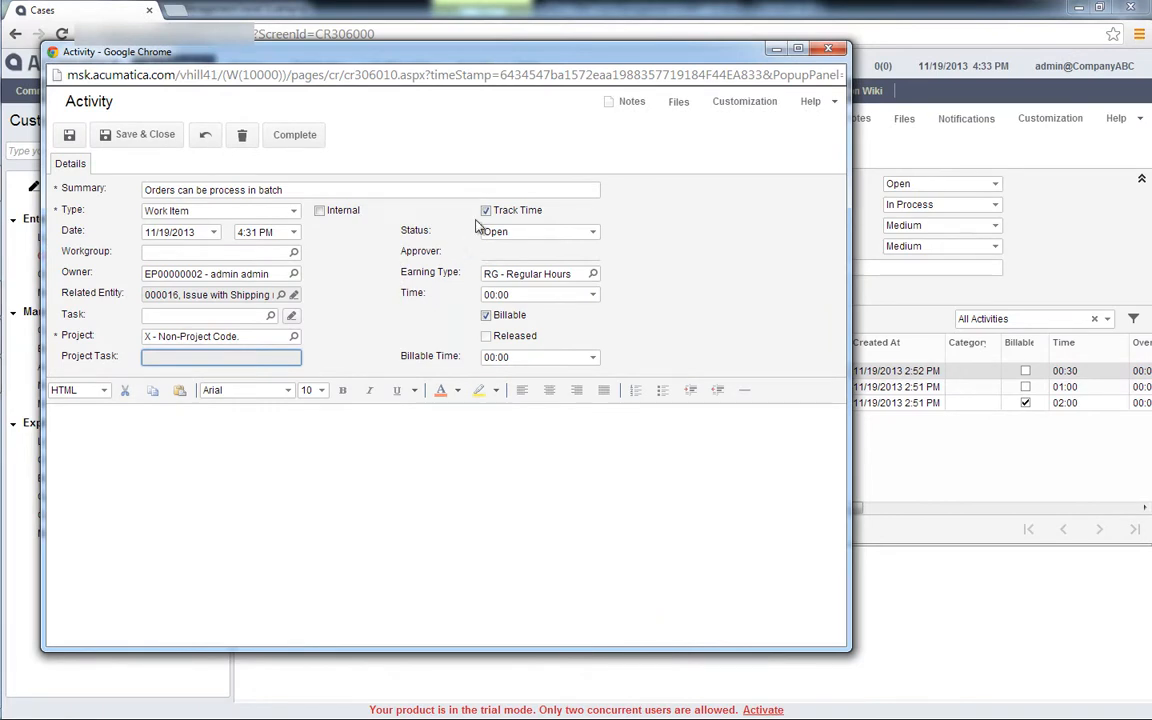
left_click(527, 212)
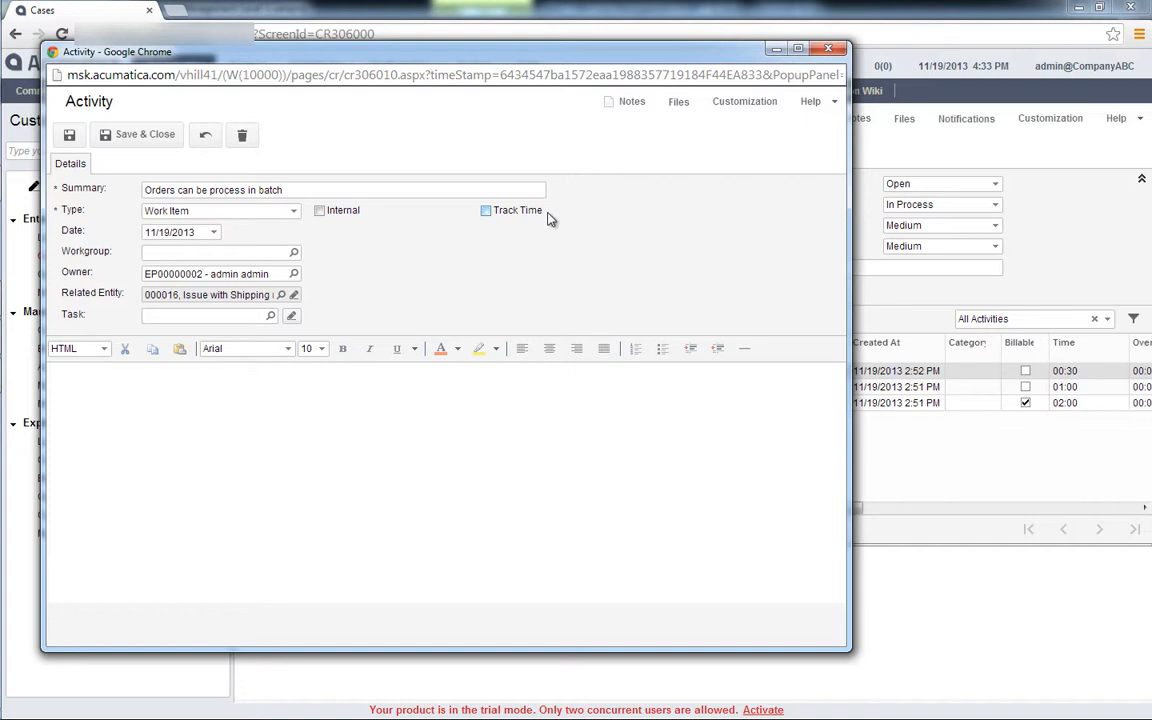
left_click(534, 212)
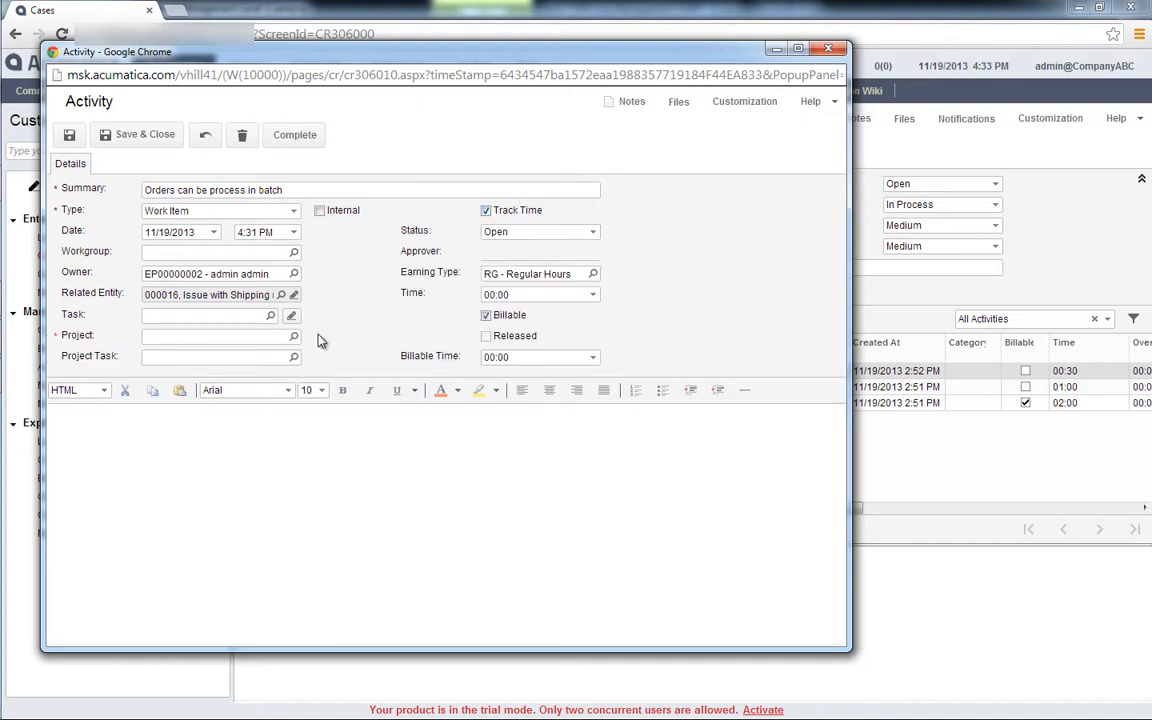
Set the activity's project to X - Non-Project Code and view the available earning types, keeping Regular Hours
left_click(290, 340)
key("Tab")
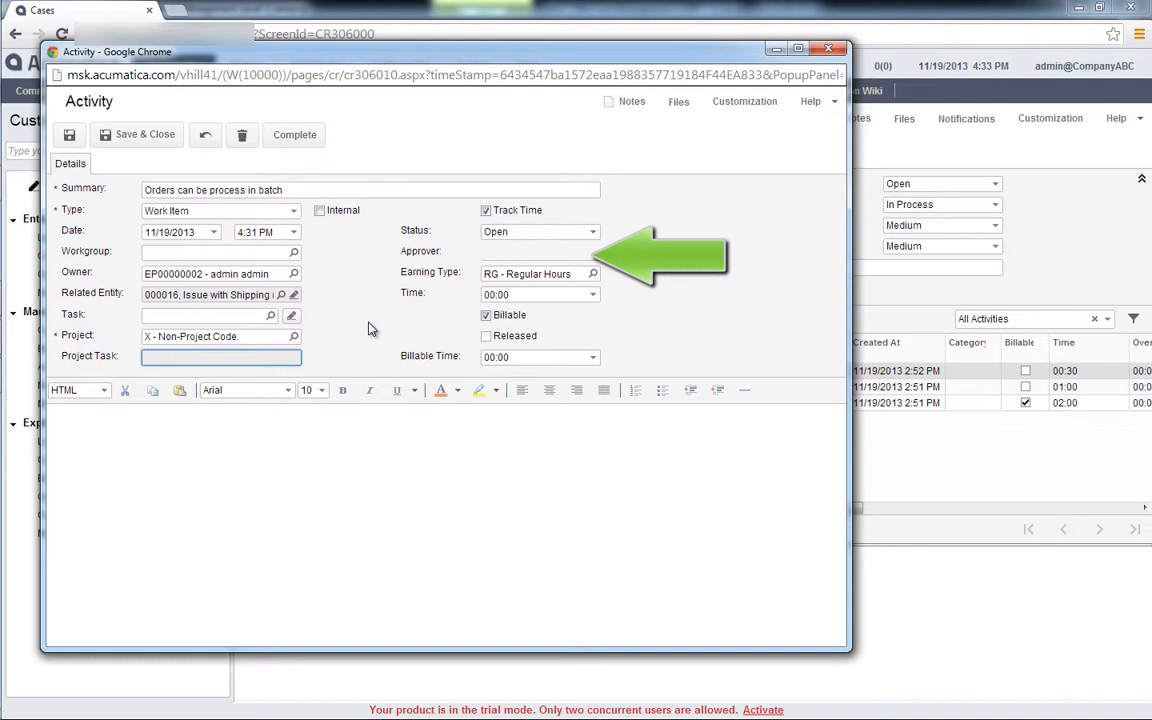
left_click(592, 273)
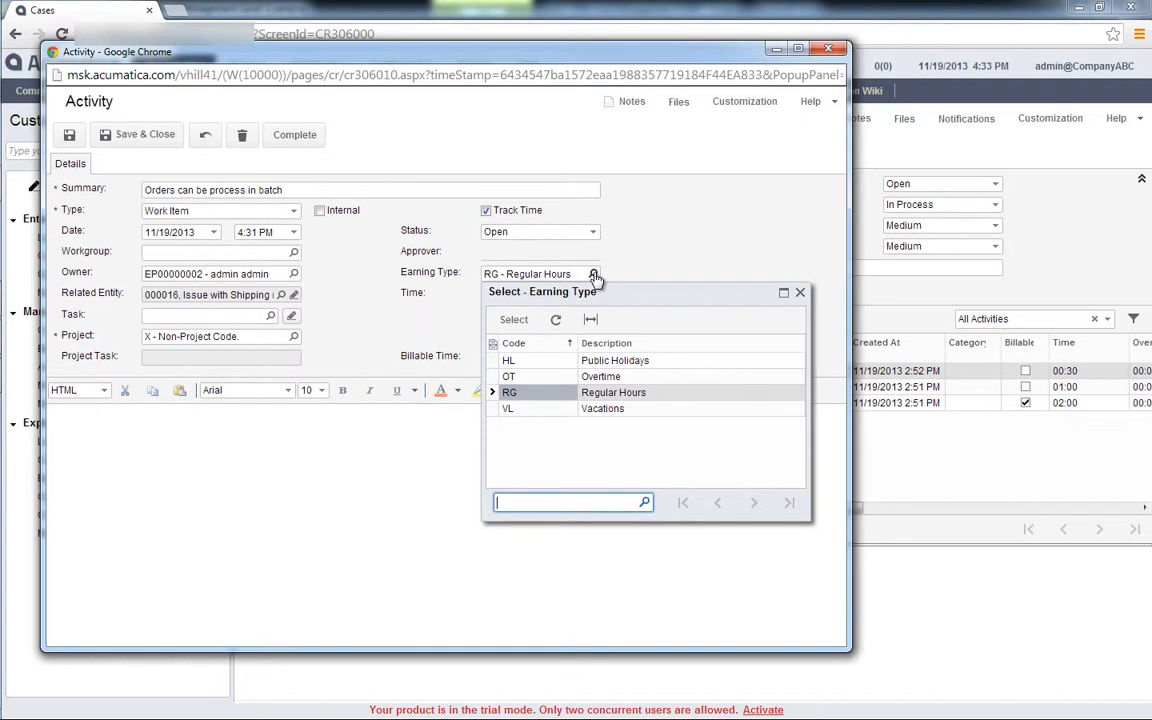
key("Escape")
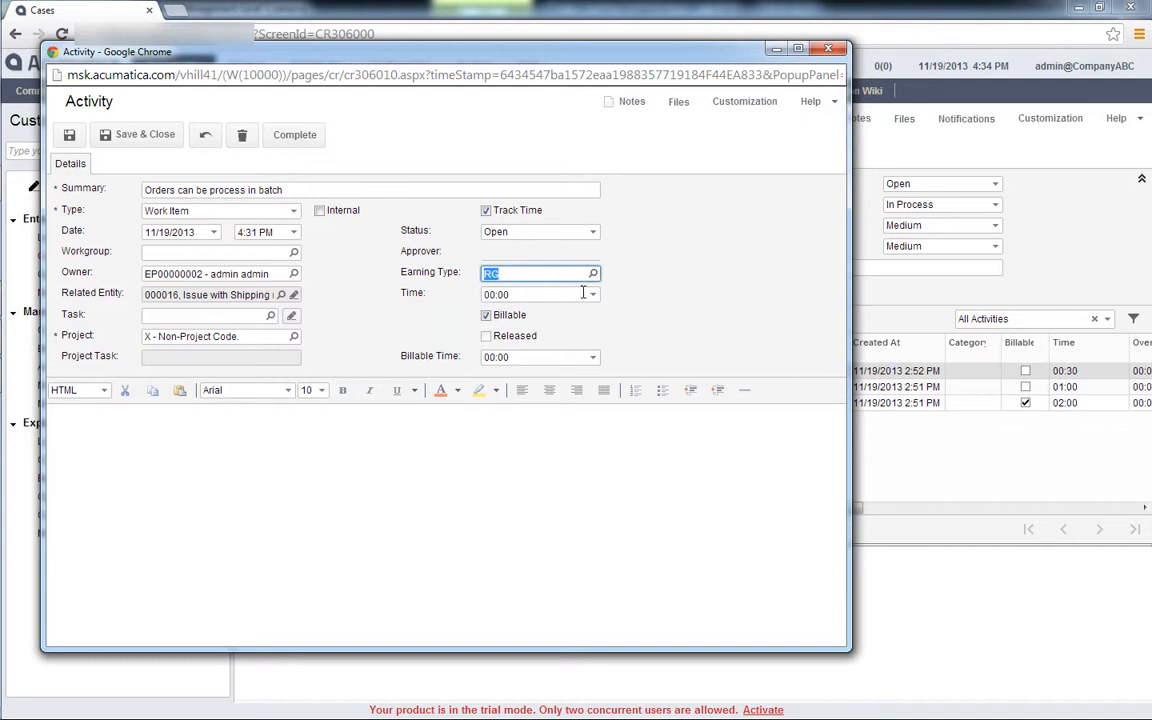
Set the time spent on the activity to 01:12
left_click(583, 294)
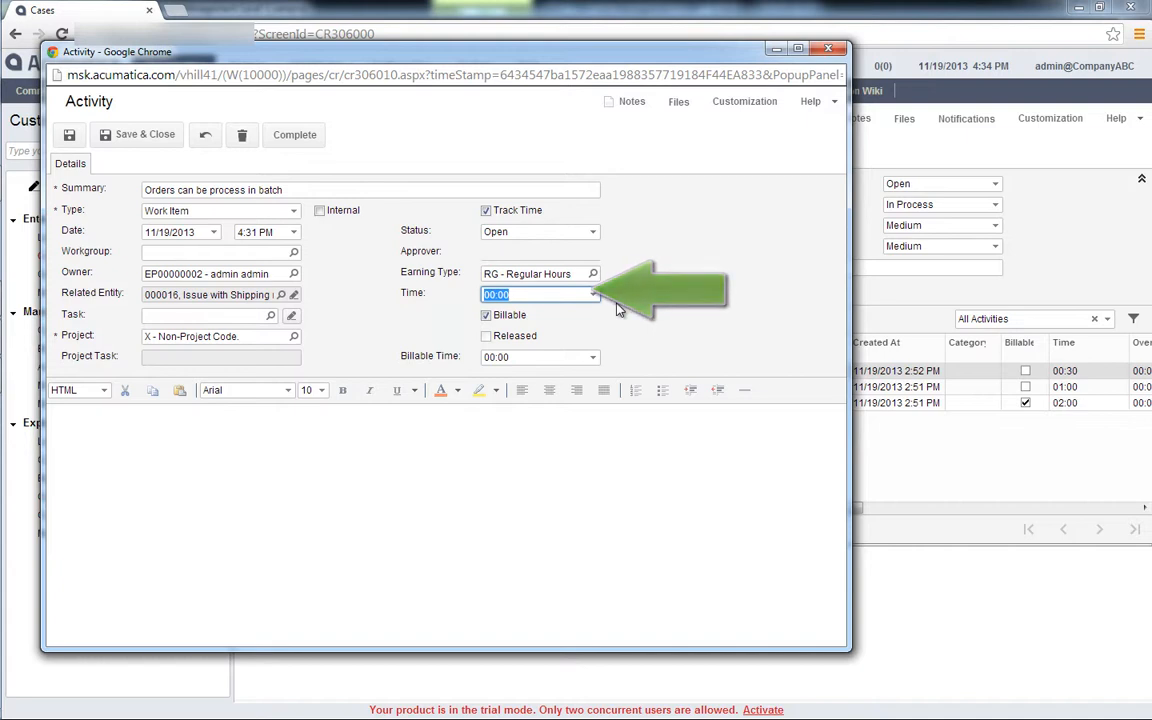
type("01:")
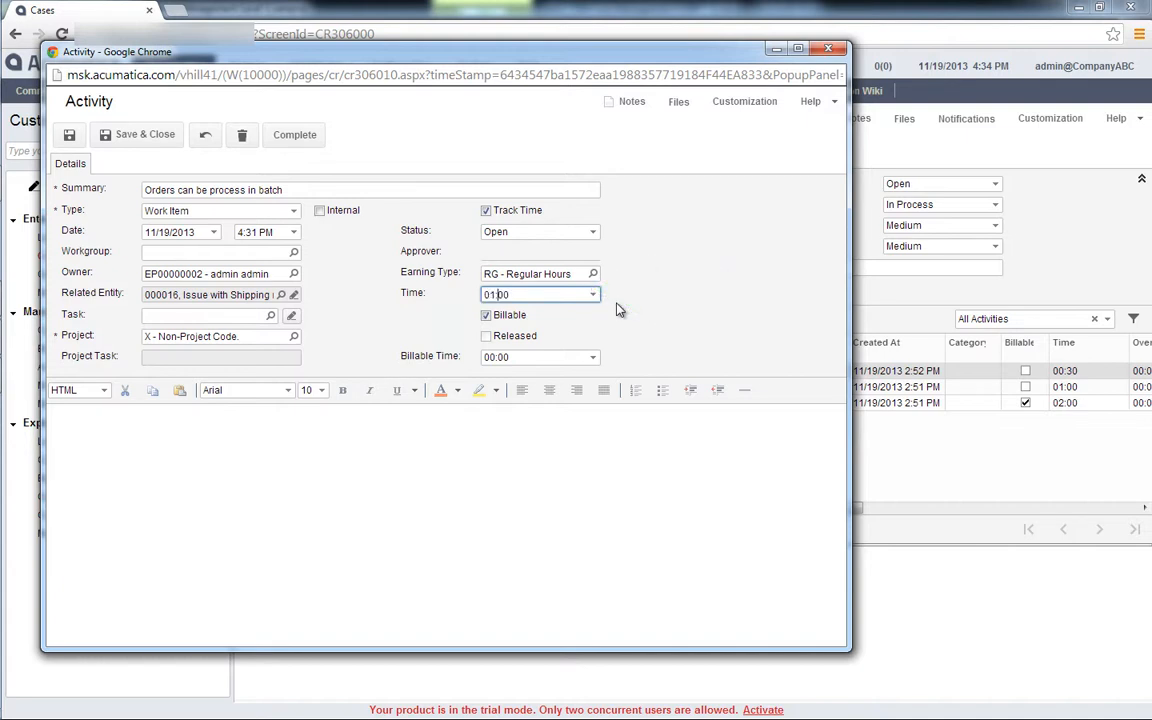
type("12")
left_click(617, 305)
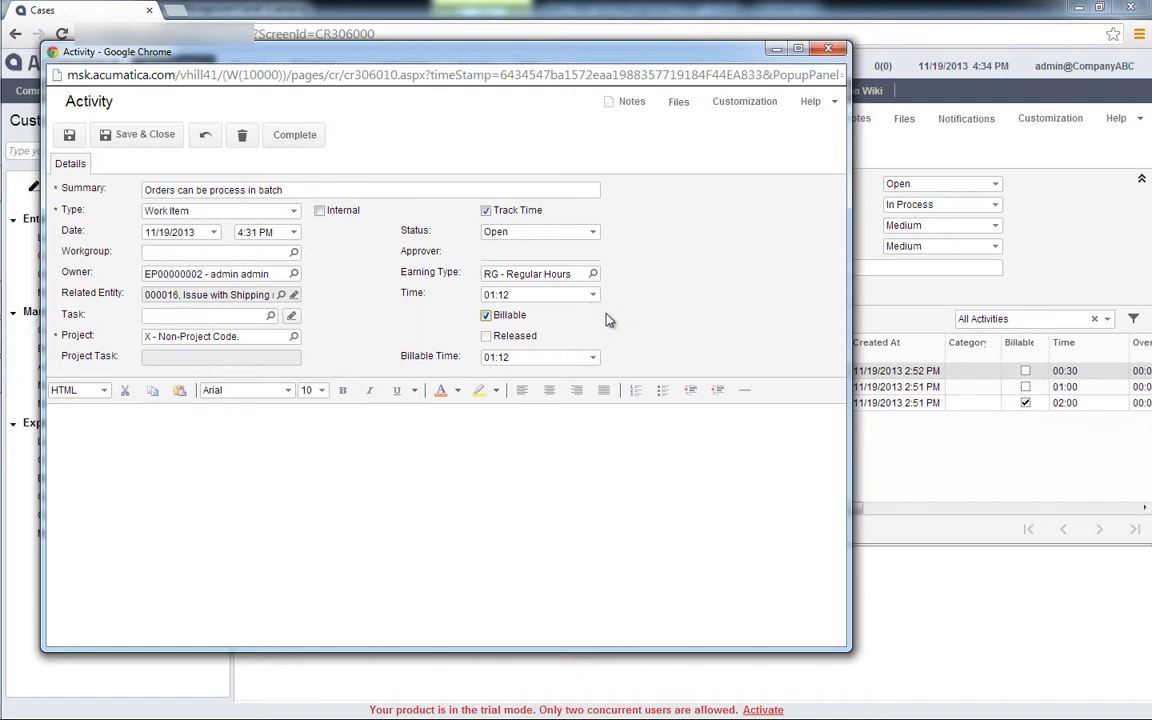
Set the activity's billable time to 00:45 and complete the activity
left_click(573, 358)
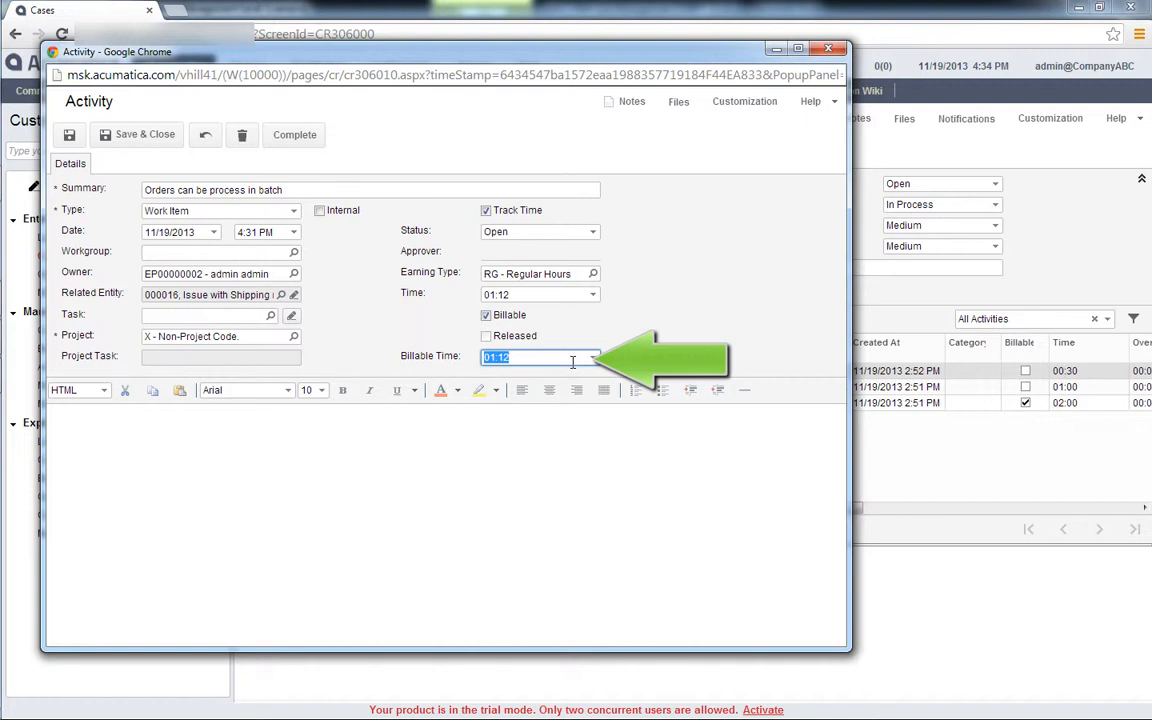
type("0045")
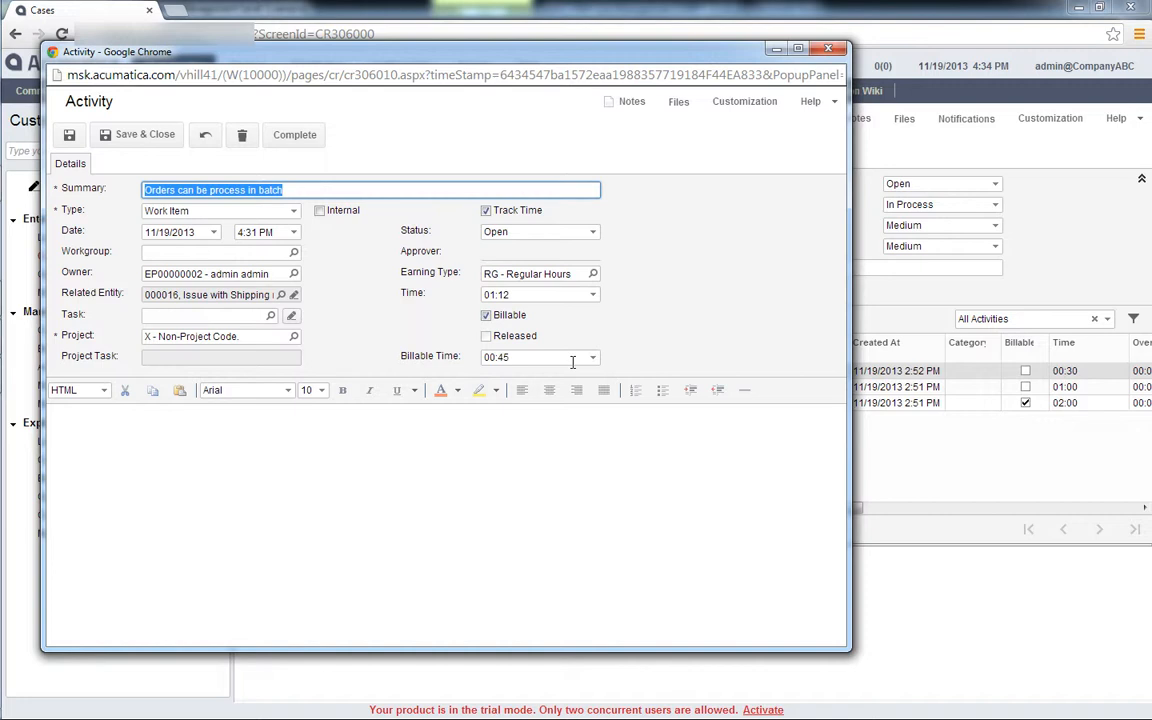
left_click(305, 137)
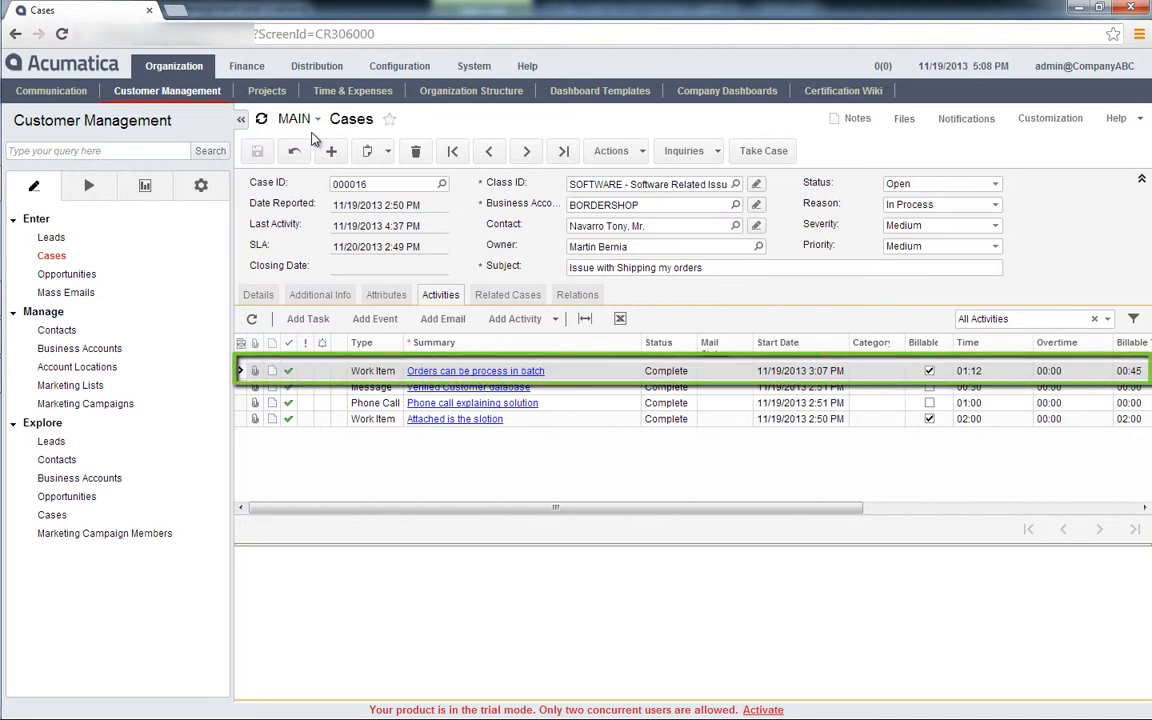
Open Release Time Activities under Time & Expenses and process all listed time activities
left_click(352, 90)
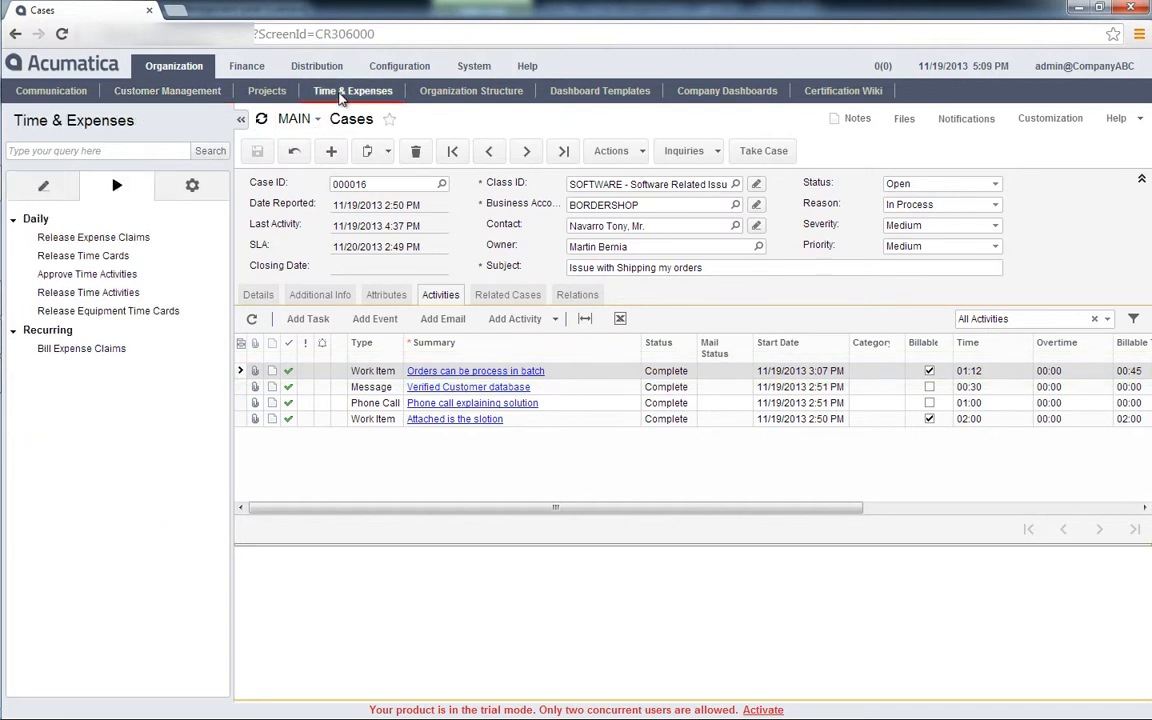
left_click(128, 293)
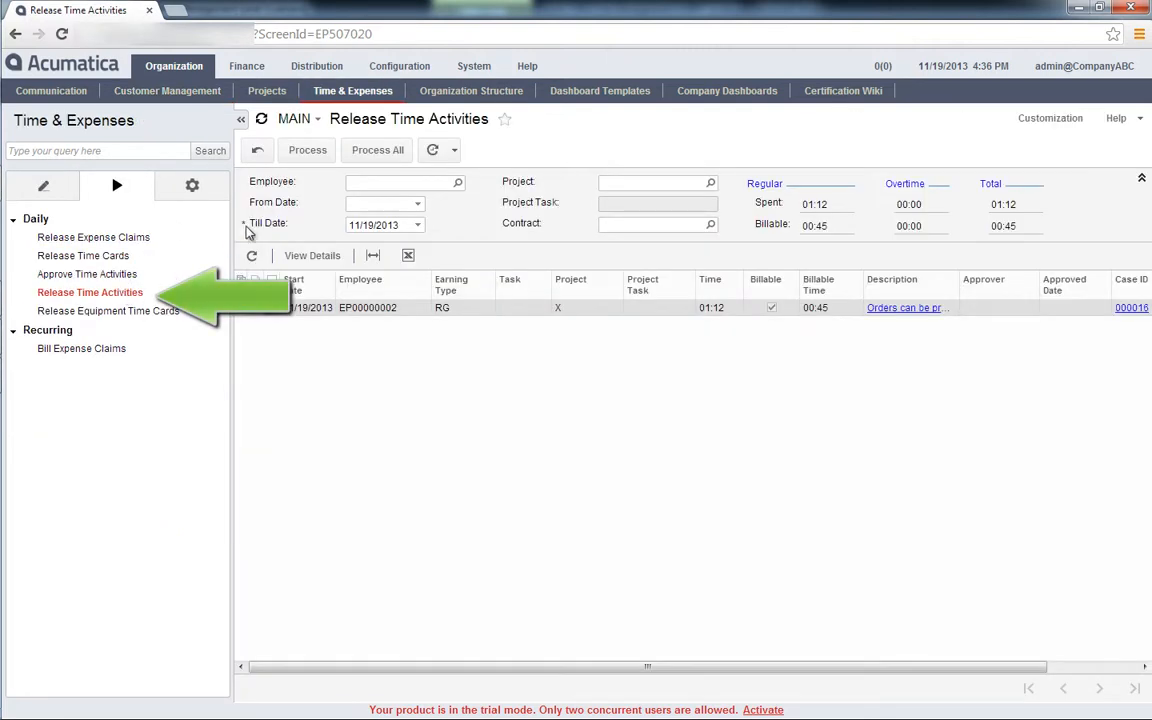
left_click(360, 151)
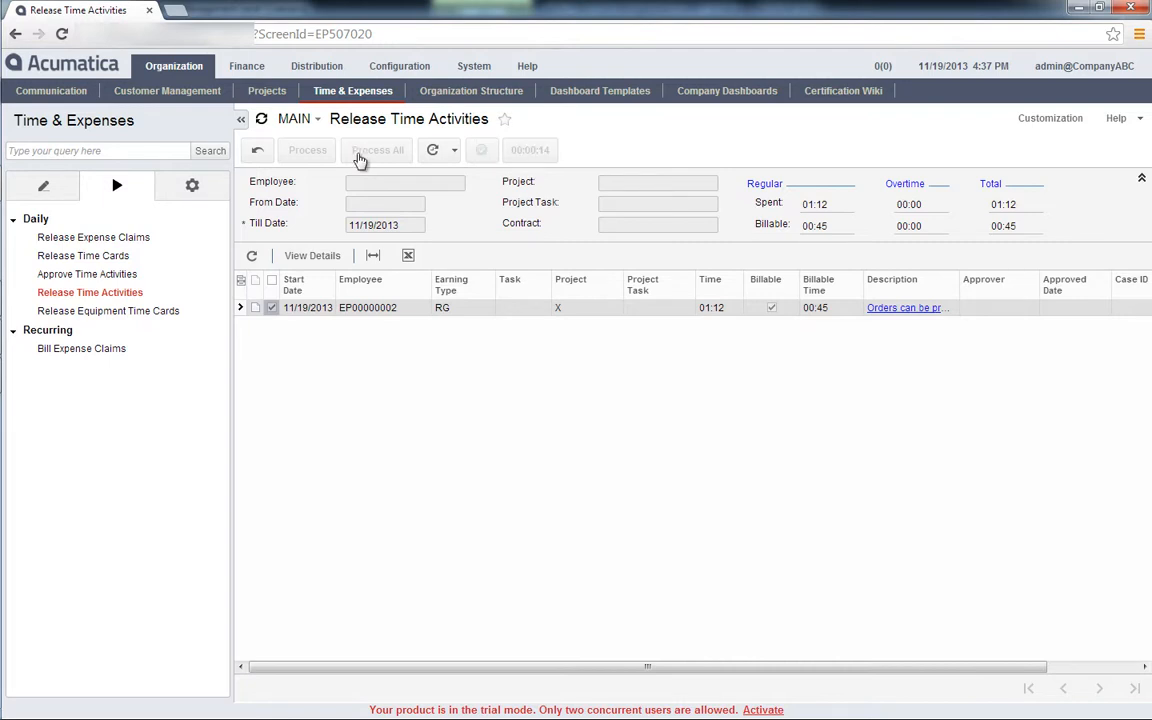
Open Contract Usage in Accounts Receivable and bring up the unbilled transactions of BORDERSHOP's Acumatica Software contract
left_click(246, 66)
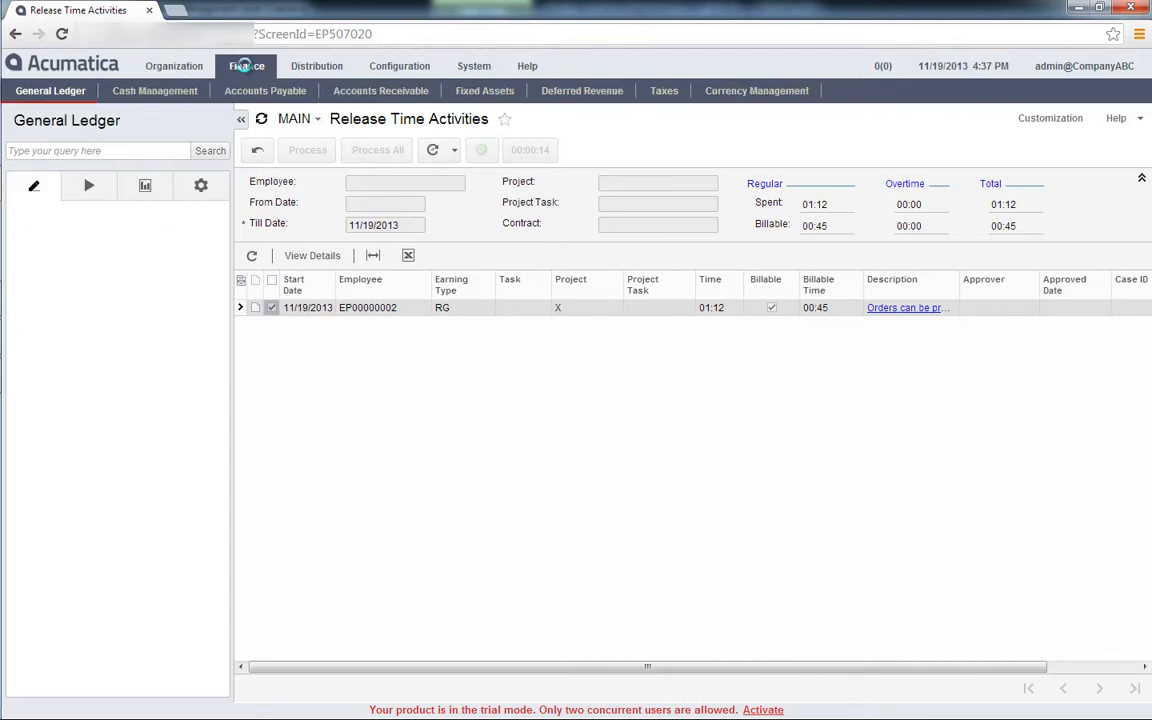
left_click(339, 91)
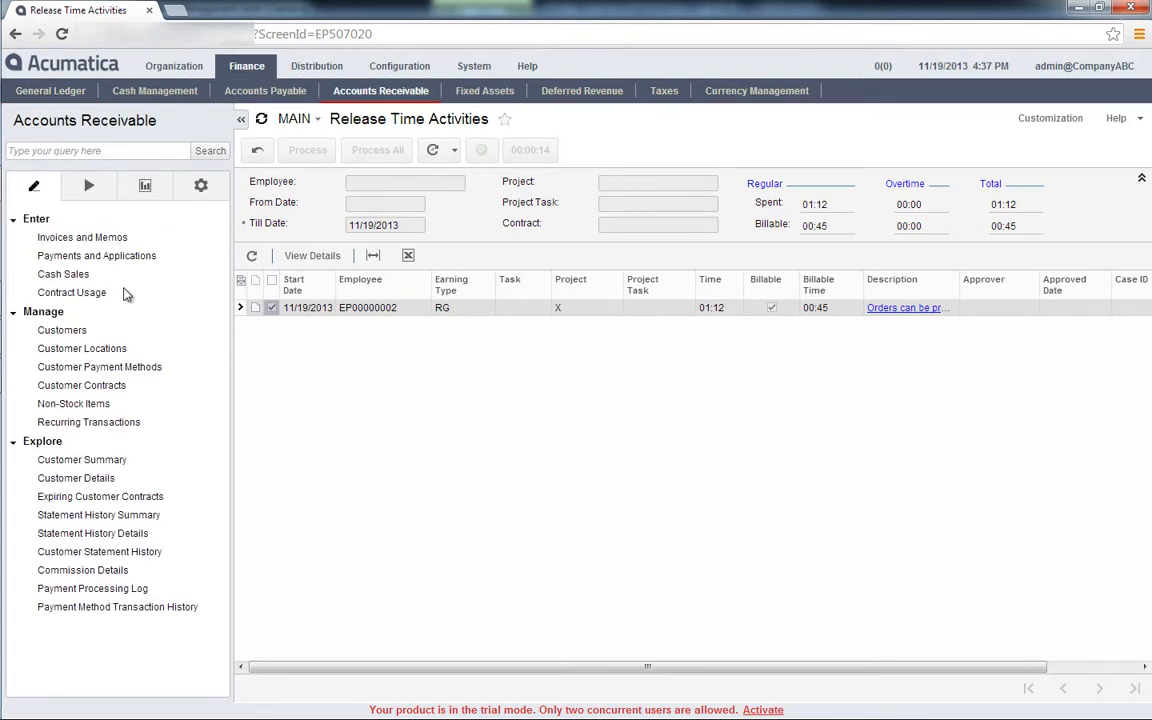
left_click(101, 296)
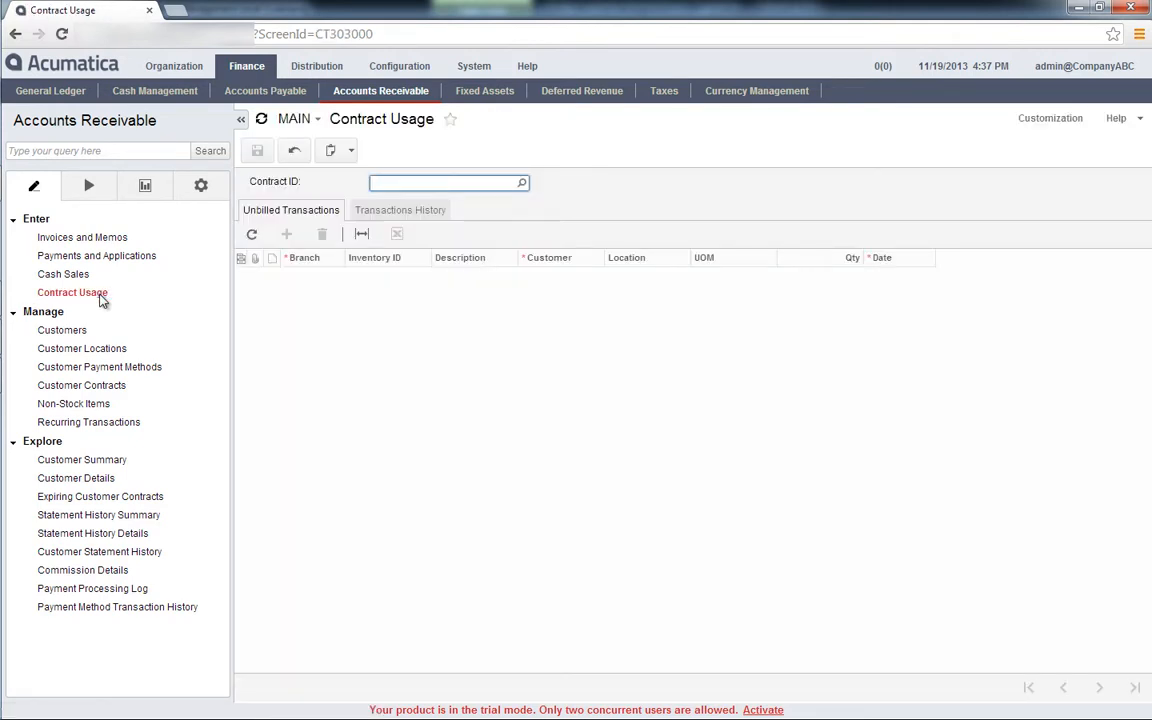
type("43 - Acumatica Softwa")
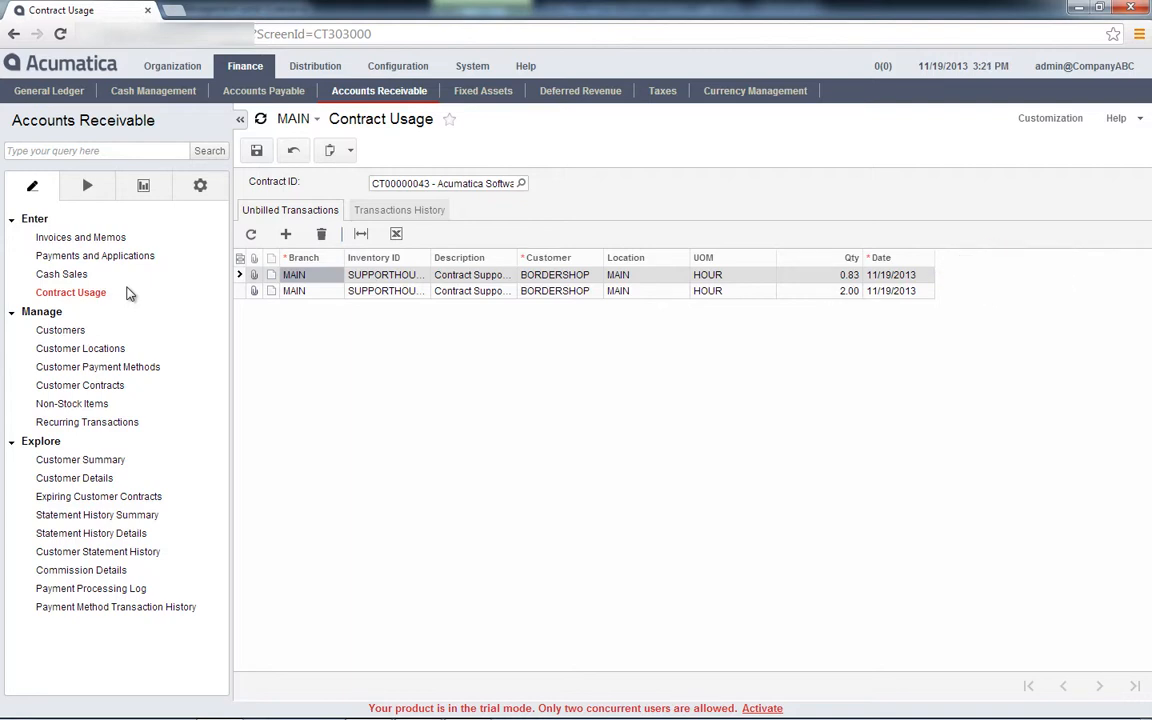
Check the quantity of the first unbilled support-hours transaction and review the contract's billed transactions history
left_click(792, 275)
left_click(792, 275)
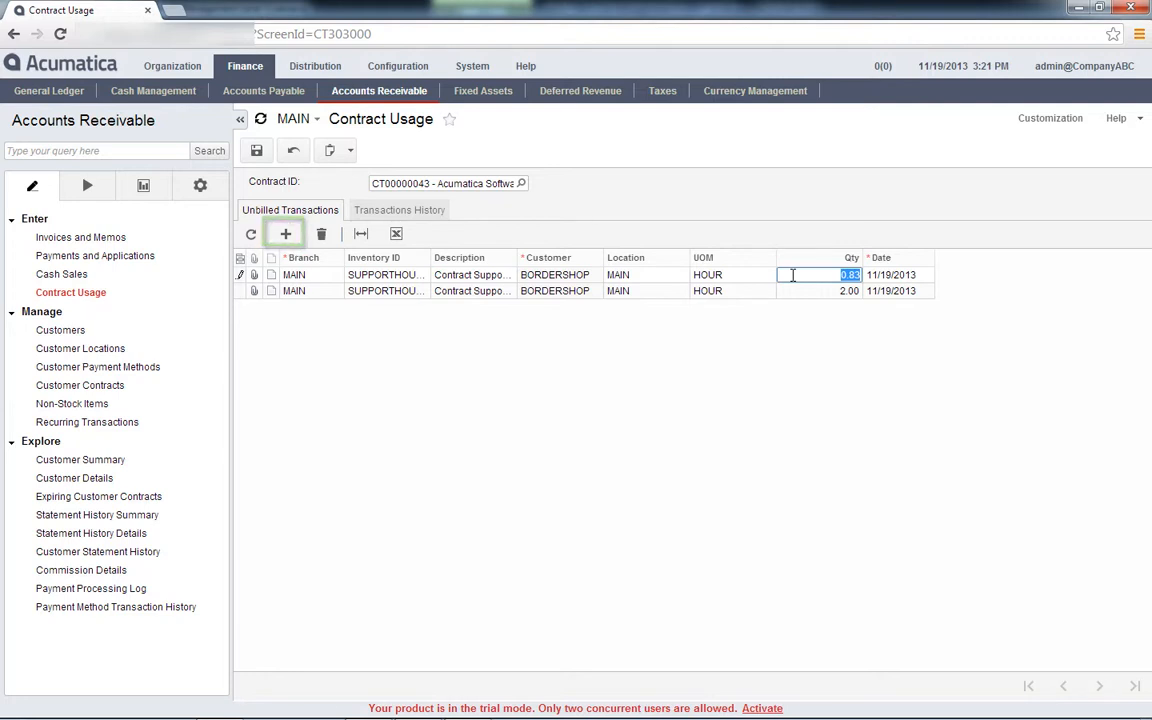
left_click(446, 215)
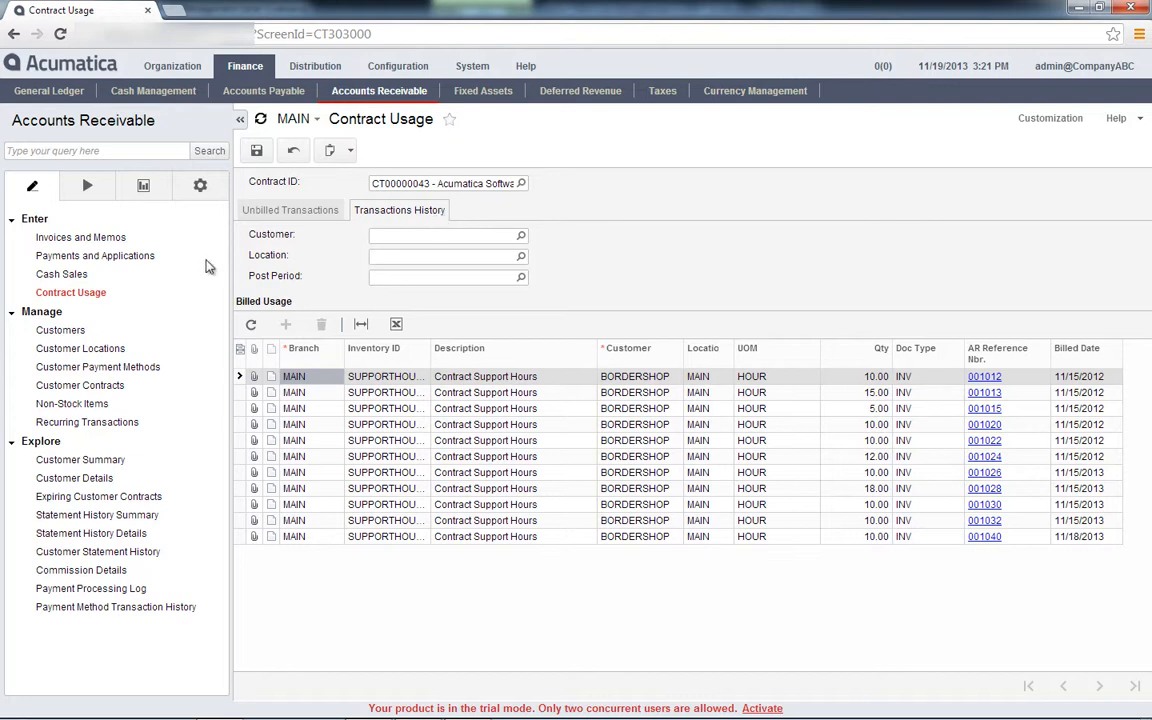
Open BORDERSHOP's Acumatica Software contract in Customer Contracts and run contract billing for it
left_click(88, 188)
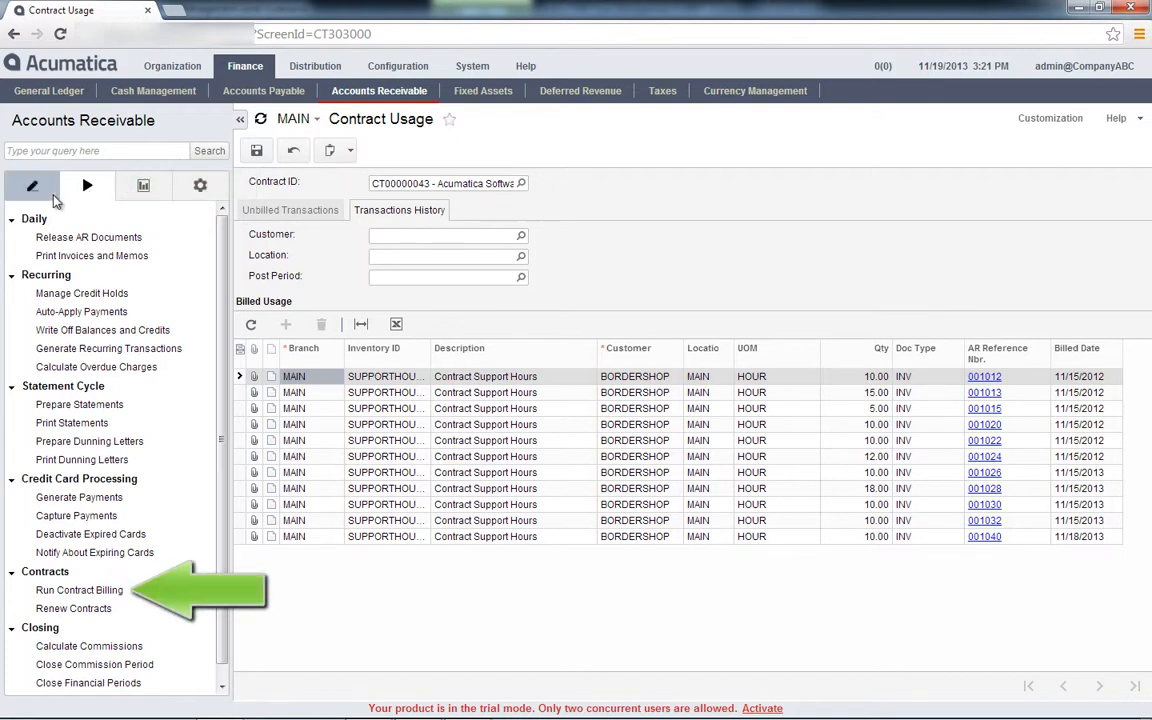
left_click(43, 186)
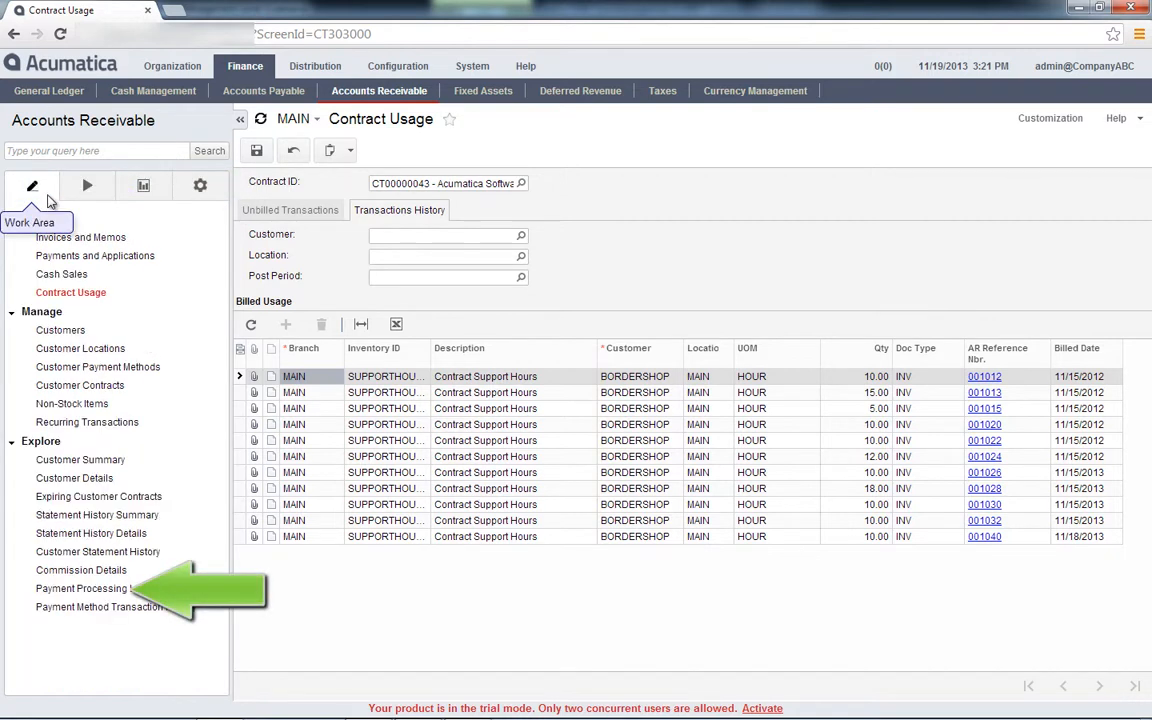
left_click(84, 386)
key("Return")
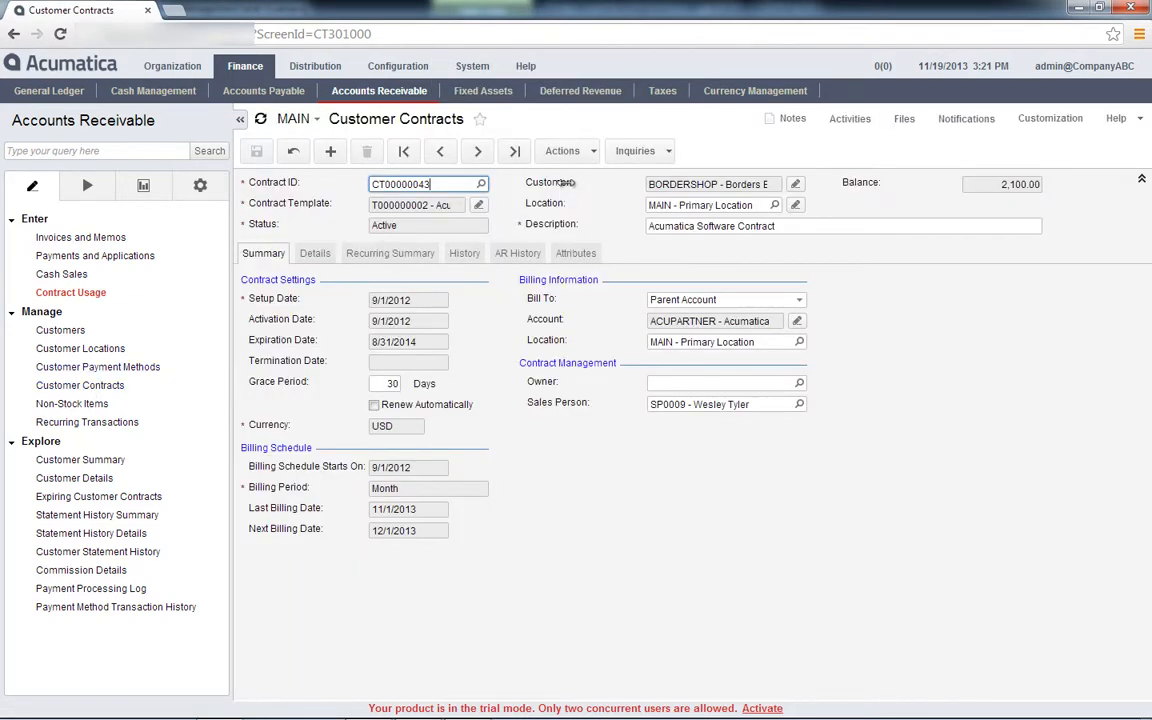
left_click(592, 153)
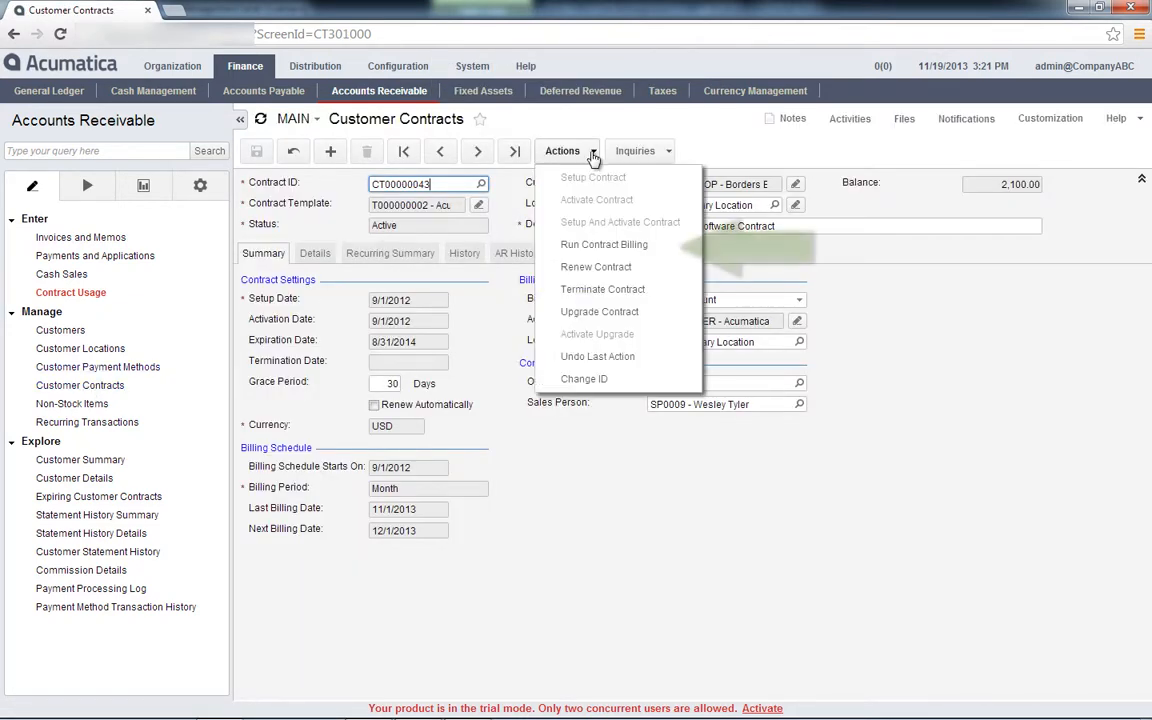
left_click(590, 245)
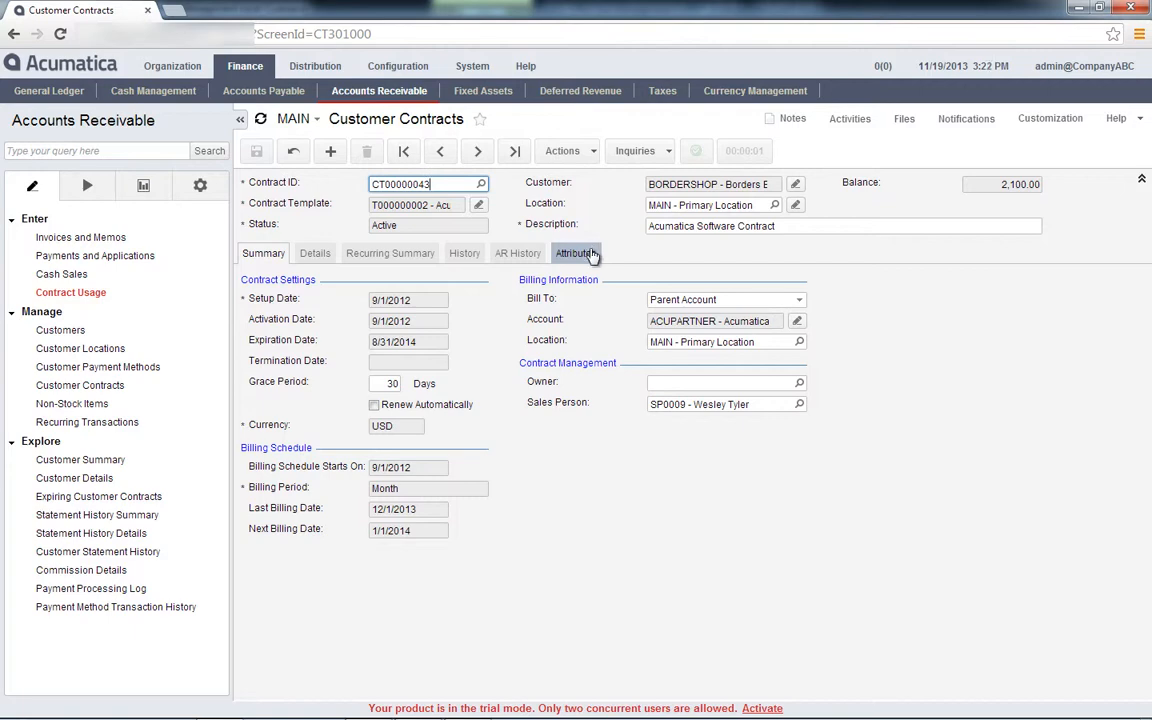
Examine the contract's AR history and the line details of its invoice dated 12/1/2013, then close the invoice
left_click(518, 254)
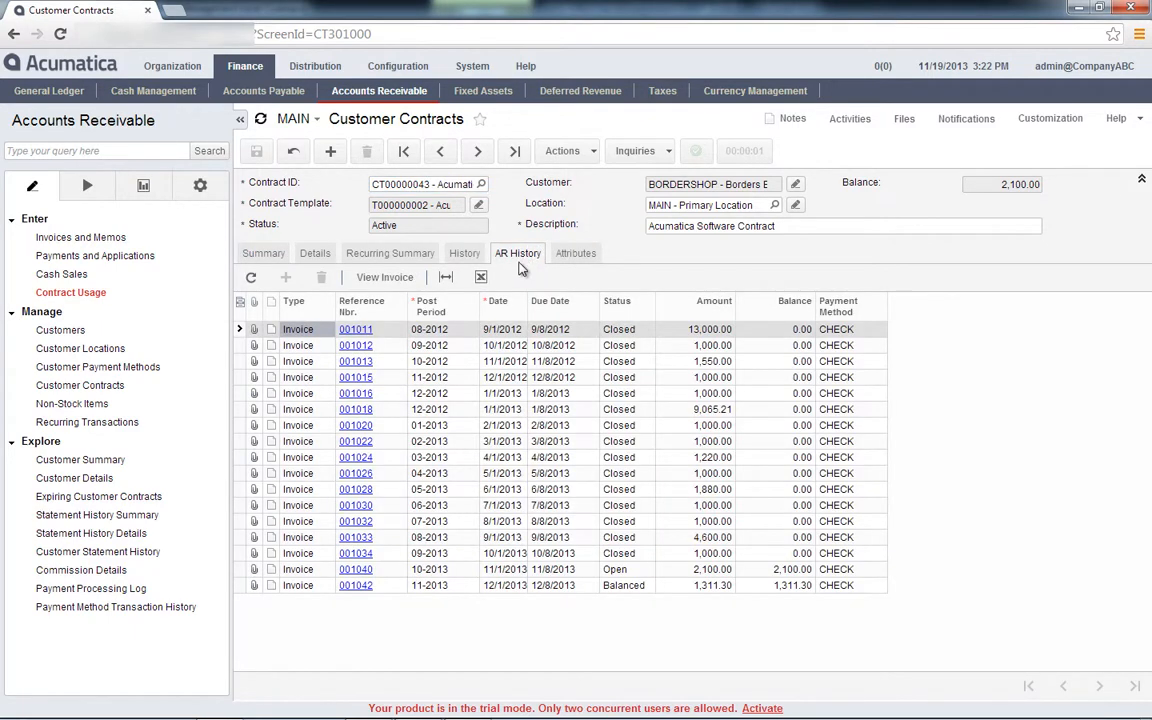
left_click(361, 587)
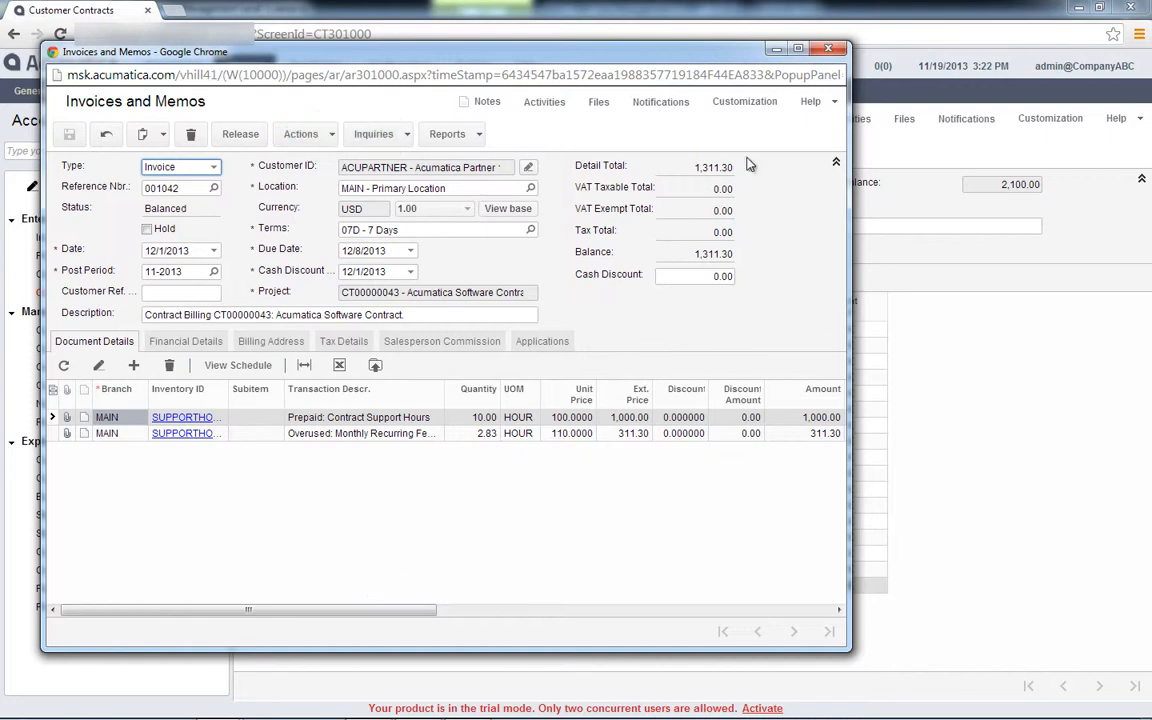
left_click(828, 50)
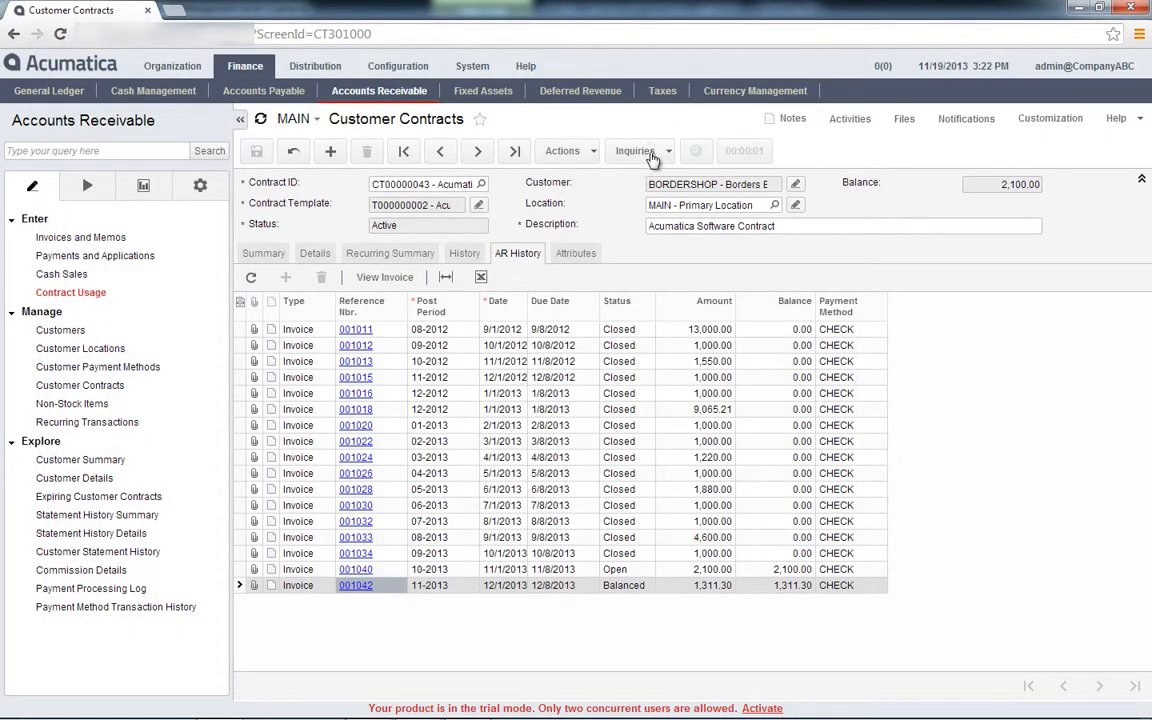
Show the actions available for the customer contract
left_click(593, 155)
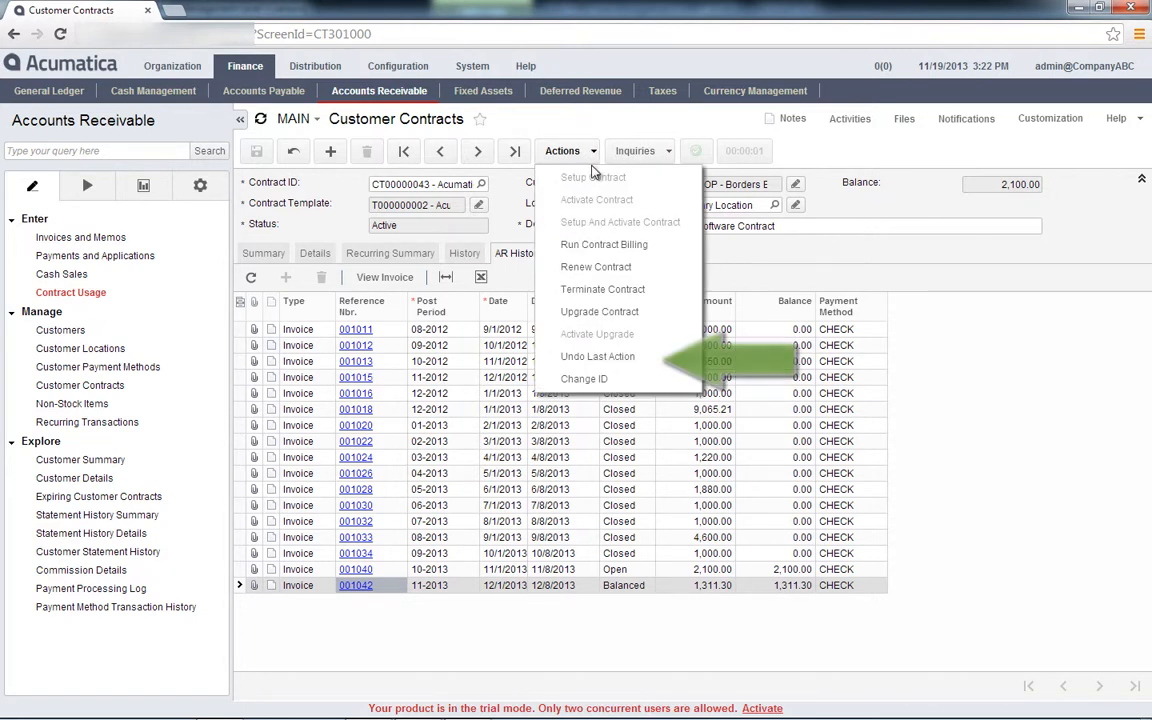